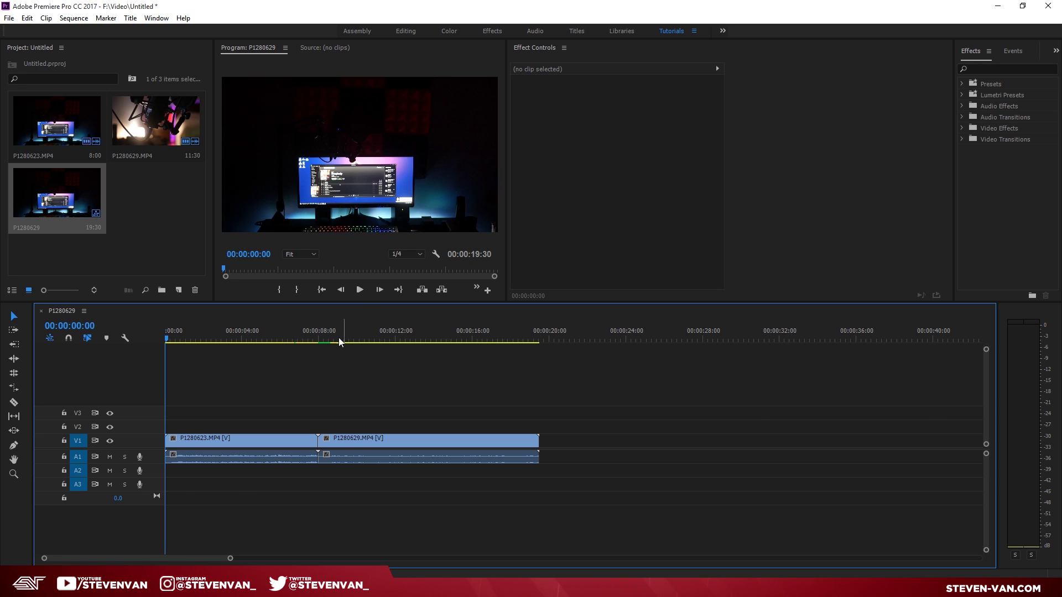
- Mute audio track A1 and scrub through the sequence to preview the clips
click(110, 457)
drag(564, 335, 362, 388)
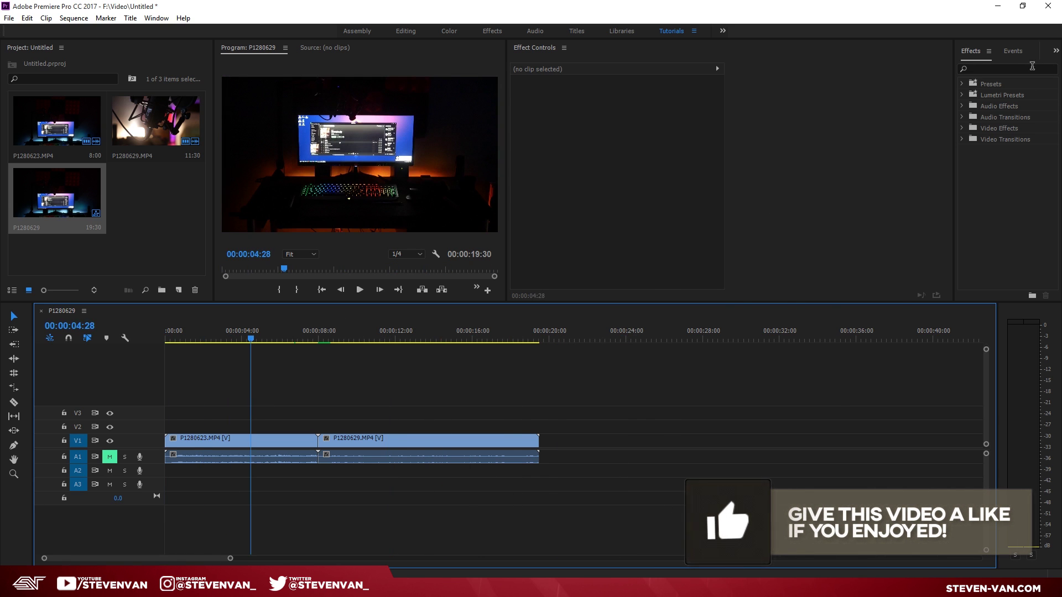
- Search the effects for "transform" and apply the Transform distort effect to both clips on V1
click(745, 108)
text(trans)
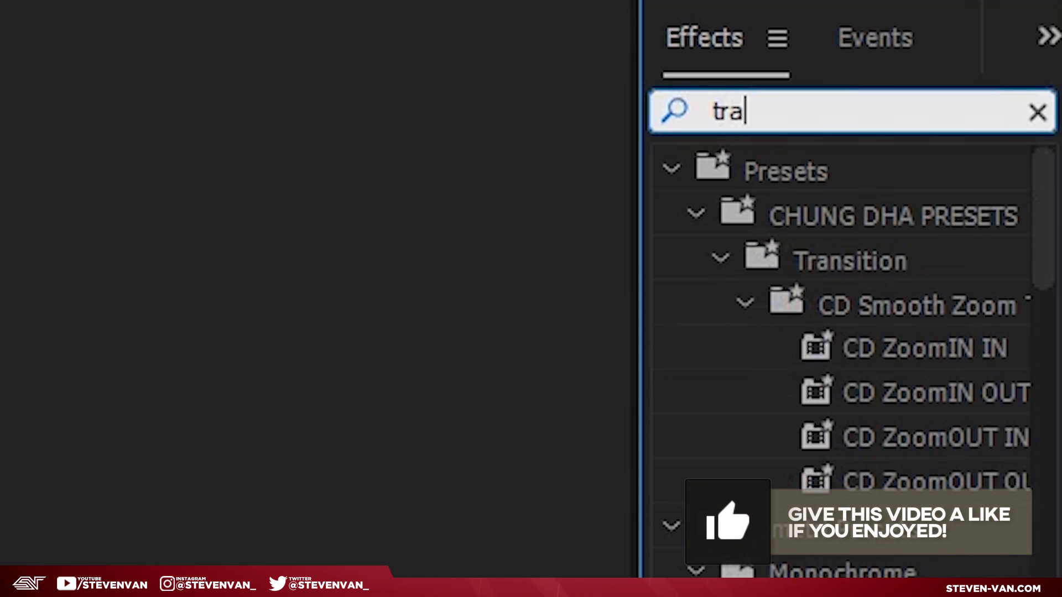
text(form)
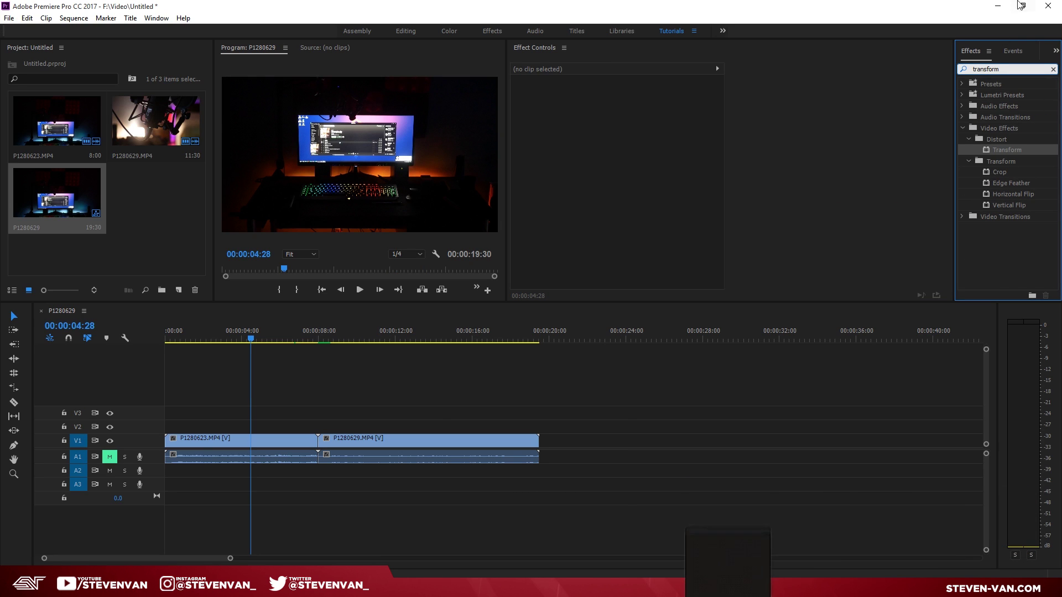
drag(1032, 149, 492, 362)
drag(1007, 156, 238, 441)
click(353, 379)
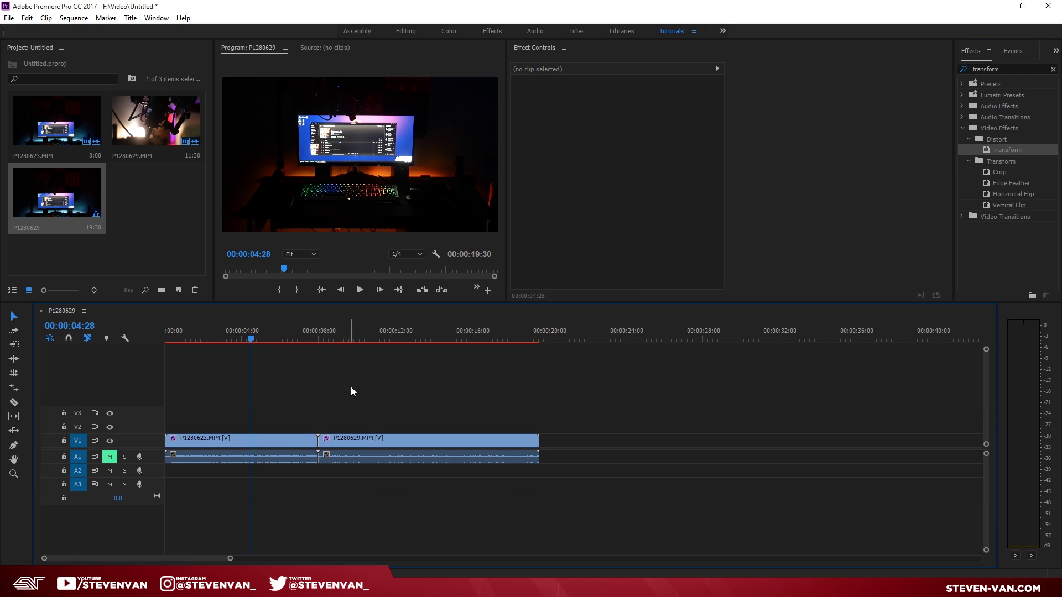
- Select the first clip, P1280623.MP4, and place the playhead at the cut at 00:00:08:00
click(280, 438)
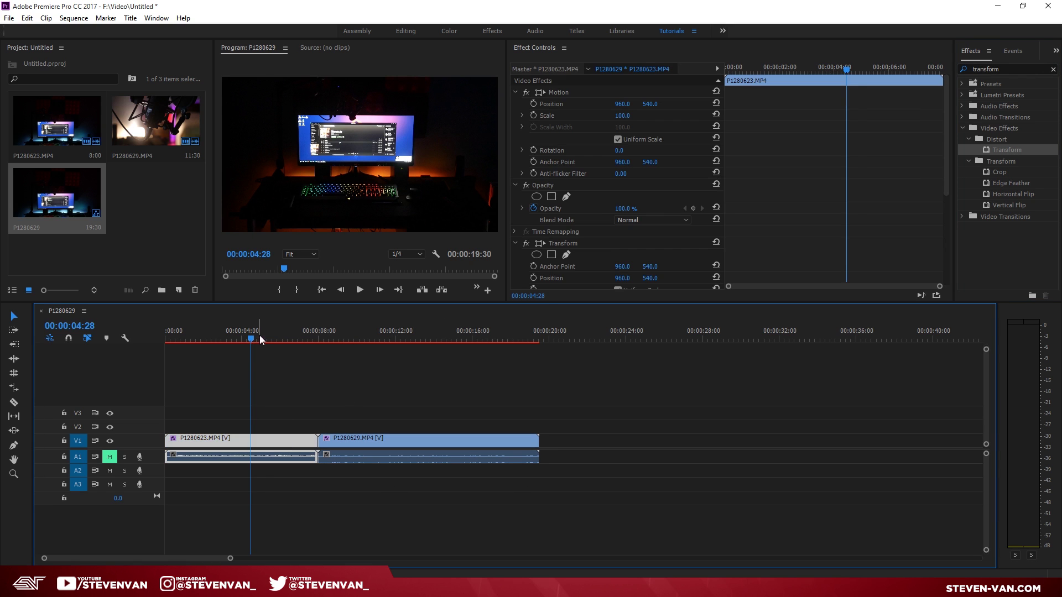
drag(262, 338, 317, 358)
scroll(314, 398, up, 15)
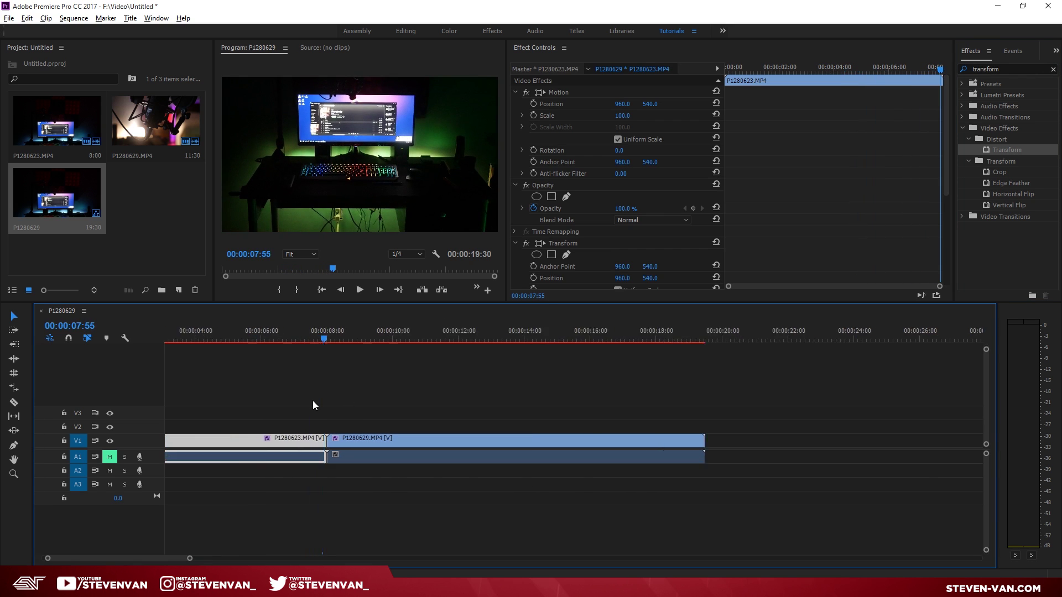
drag(486, 334, 515, 334)
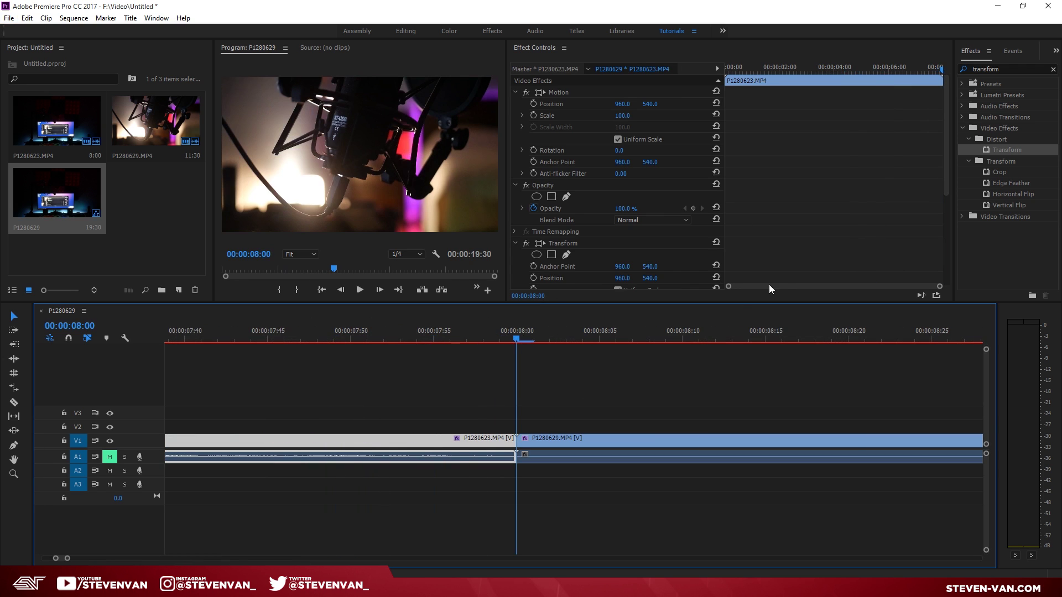
drag(728, 287, 926, 283)
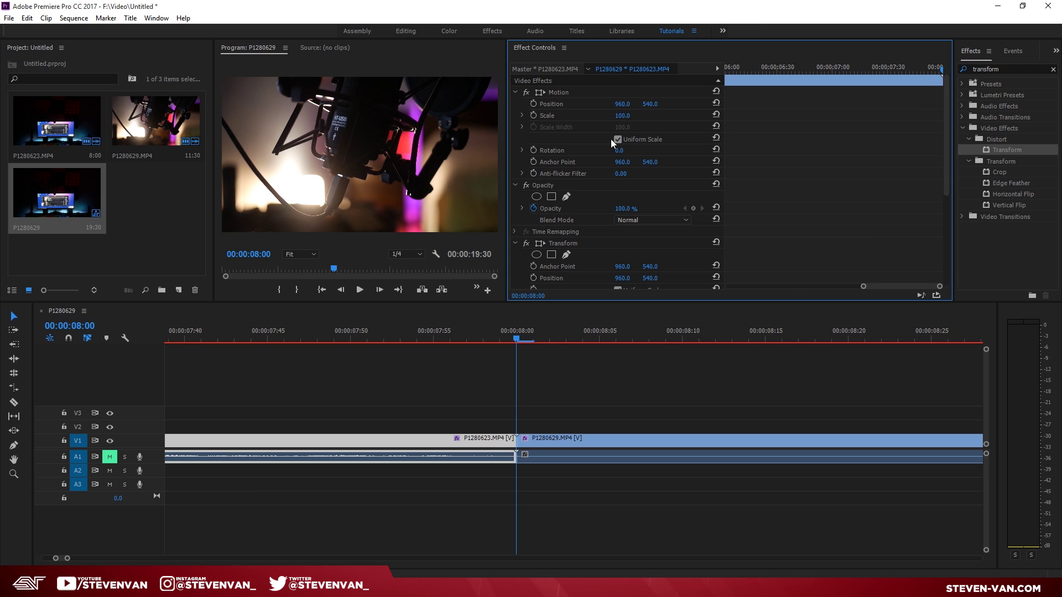
- Set the first clip's Transform Scale to 150 and enable keyframing for it at the cut
scroll(656, 197, down, 3)
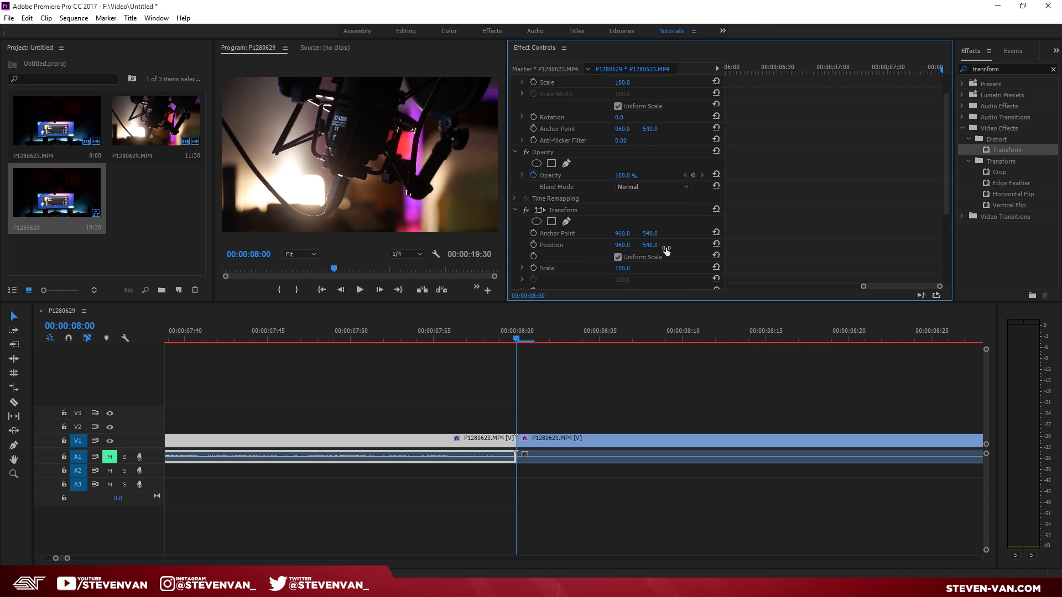
scroll(578, 181, down, 1)
scroll(587, 169, up, 2)
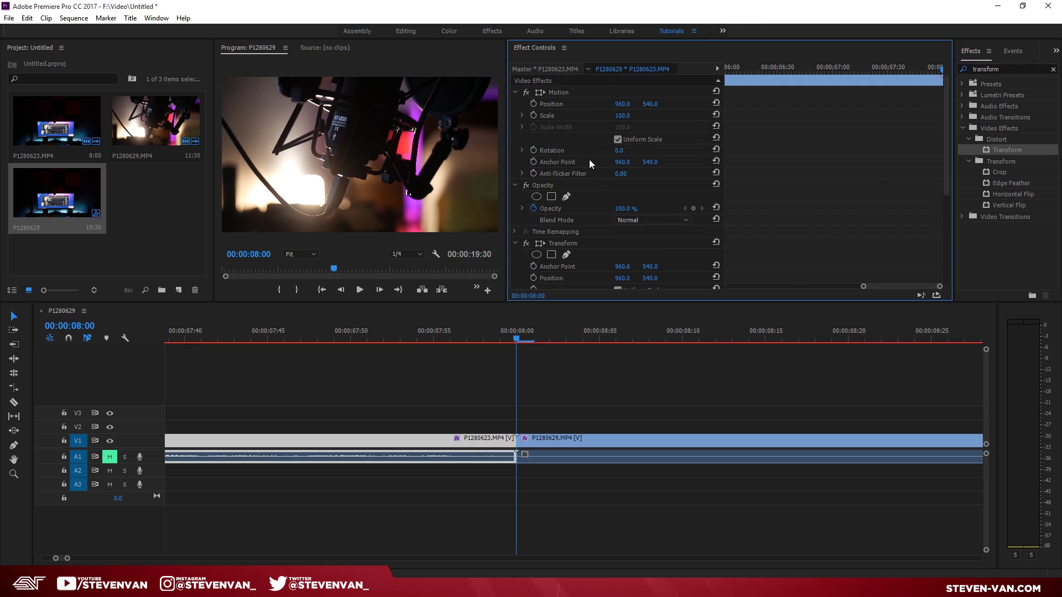
scroll(582, 177, down, 2)
click(623, 224)
text(150)
key(Return)
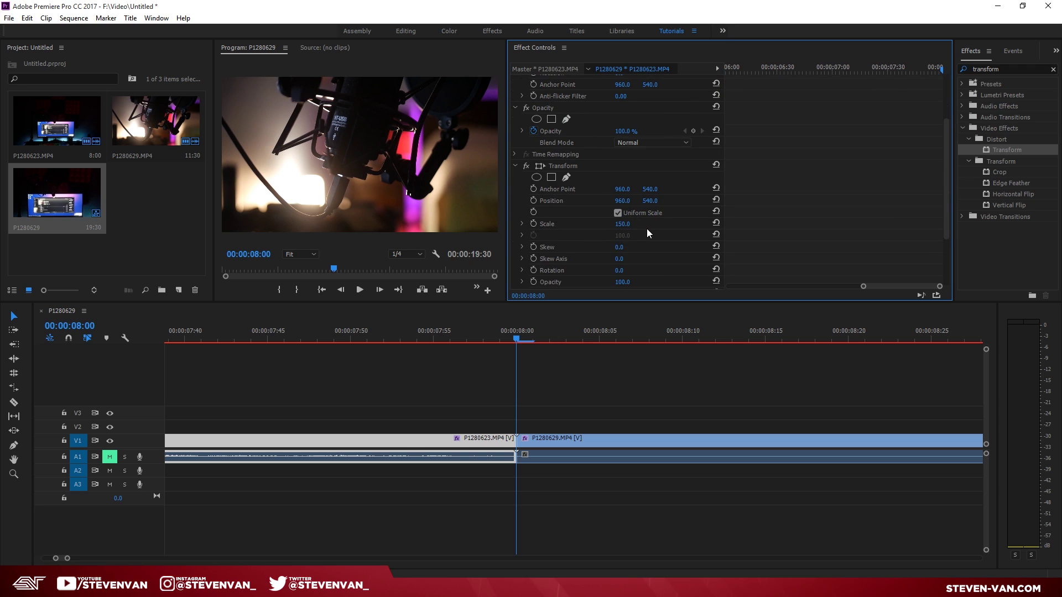
click(535, 224)
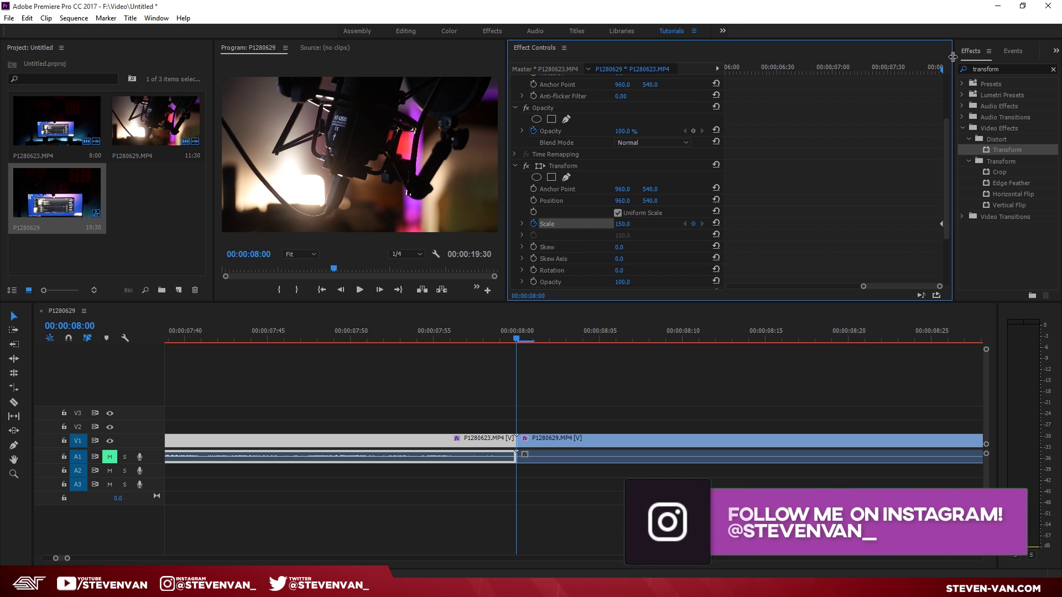
- Add a Transform Scale keyframe of 100 three frames before the cut, at 00:00:07:57
key(Left)
key(Left)
key(Left)
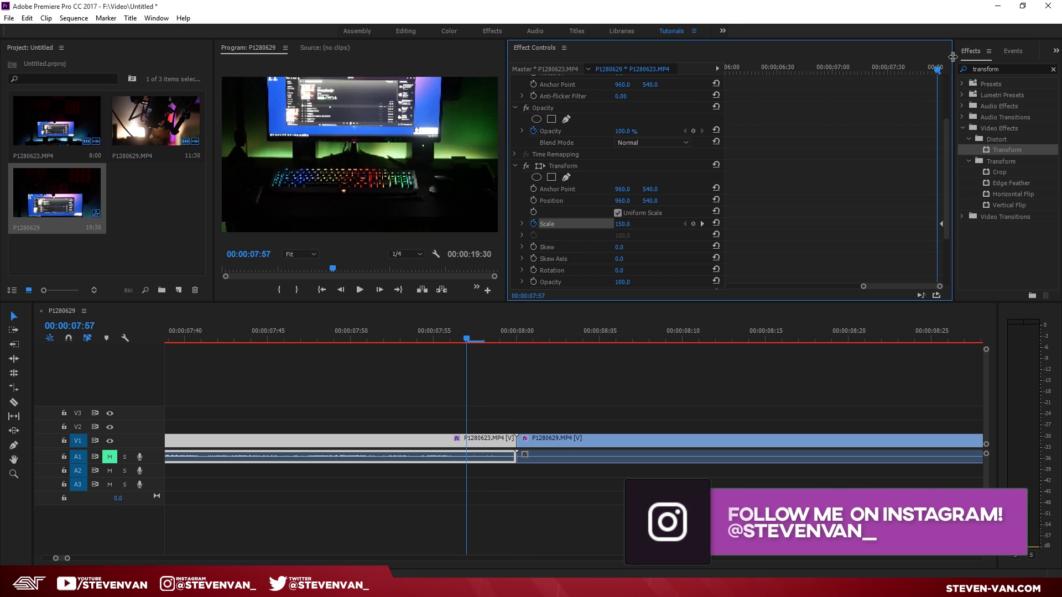
drag(864, 287, 925, 288)
click(695, 223)
click(628, 224)
text(100)
key(Return)
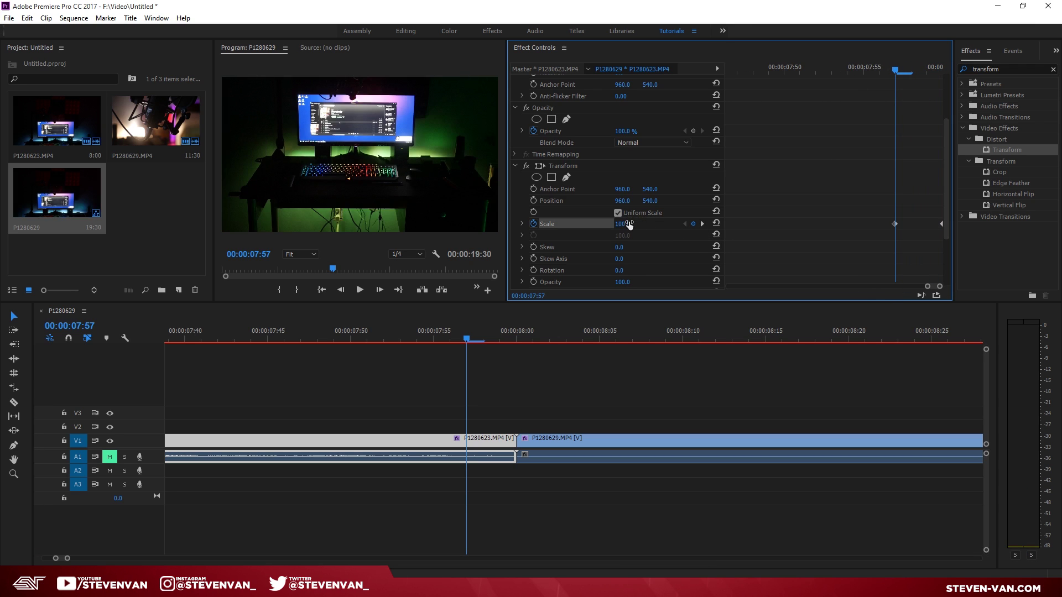
- Play and scrub across the cut to preview the first clip's zoom
drag(466, 353, 445, 345)
key(space)
click(447, 333)
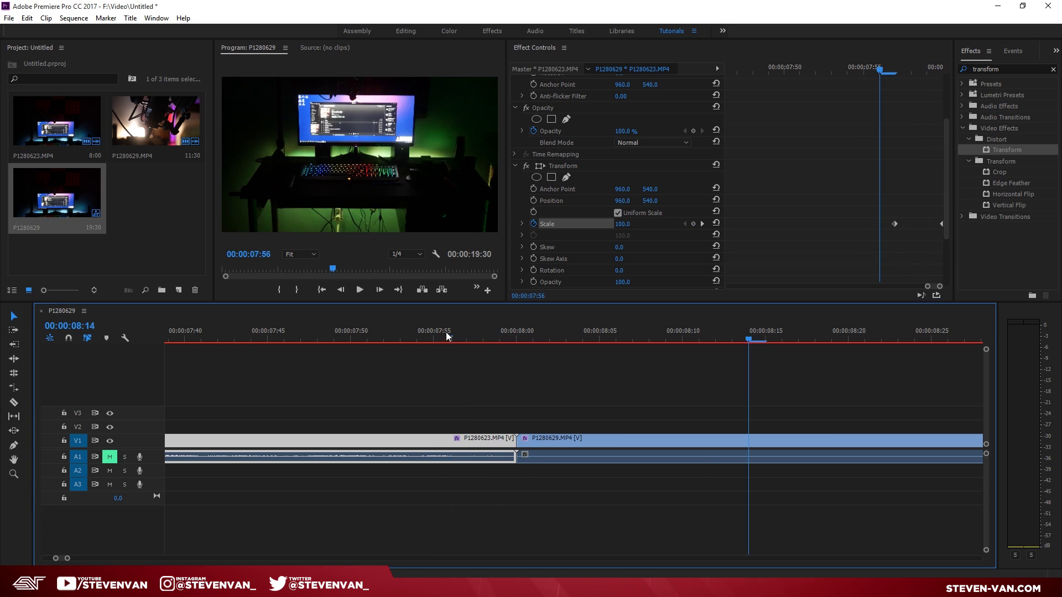
key(space)
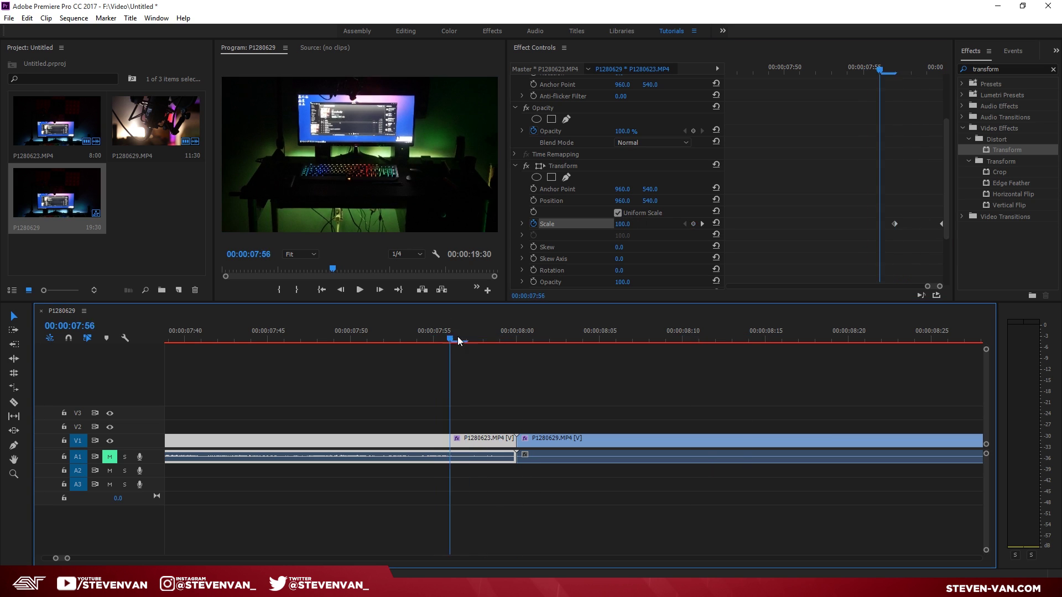
click(520, 338)
drag(520, 339, 499, 428)
- Turn off the composition's shutter angle in the first clip's Transform effect and set Shutter Angle to 360
scroll(694, 281, down, 1)
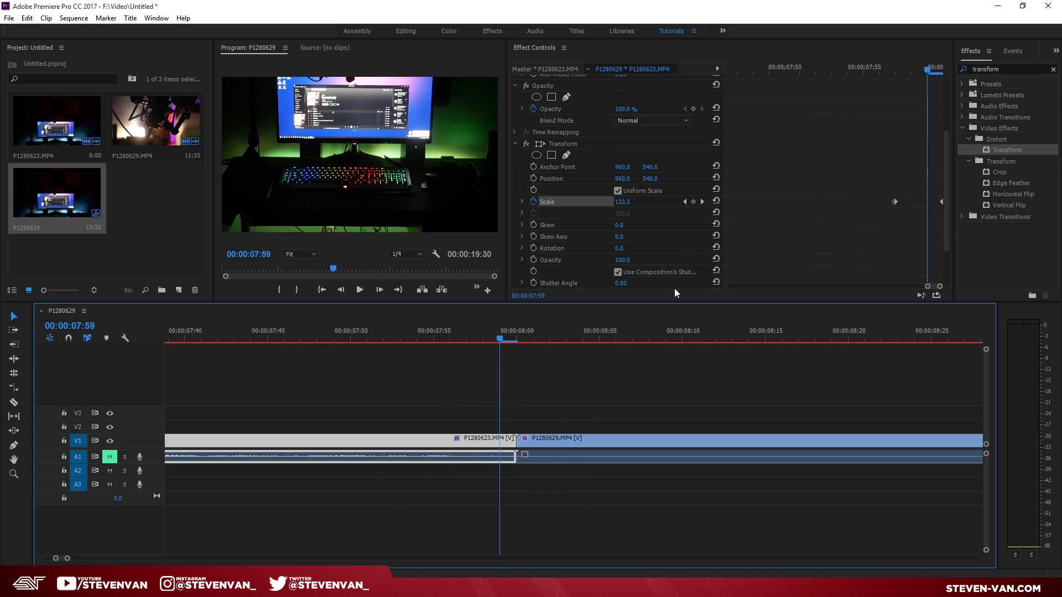
scroll(609, 267, down, 3)
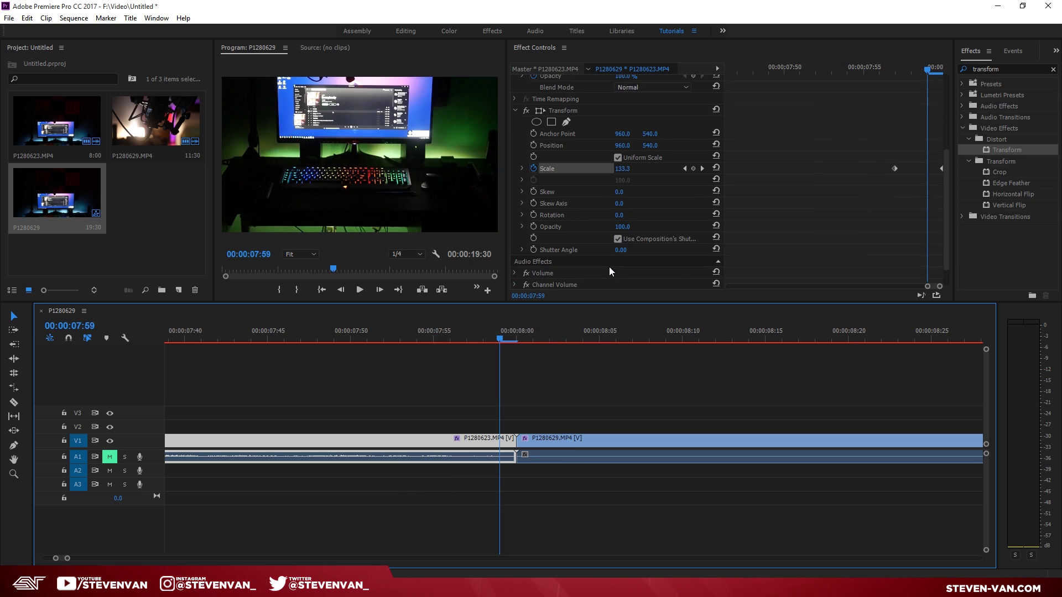
click(618, 218)
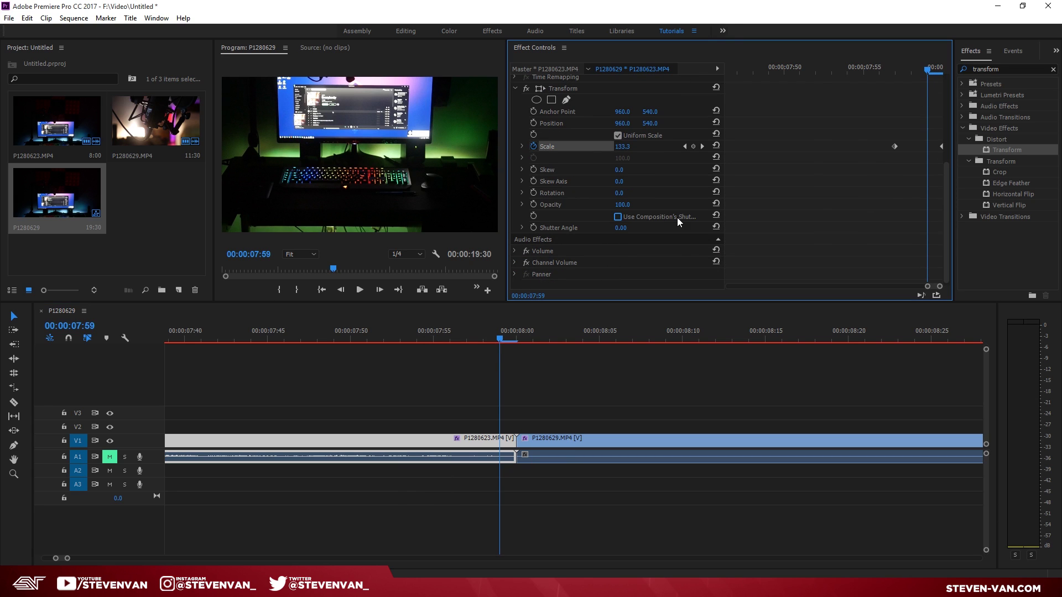
click(628, 227)
key(Return)
- Check the first clip's motion blur at the cut and play the sequence from 00:00:06:03 through the transition
click(510, 340)
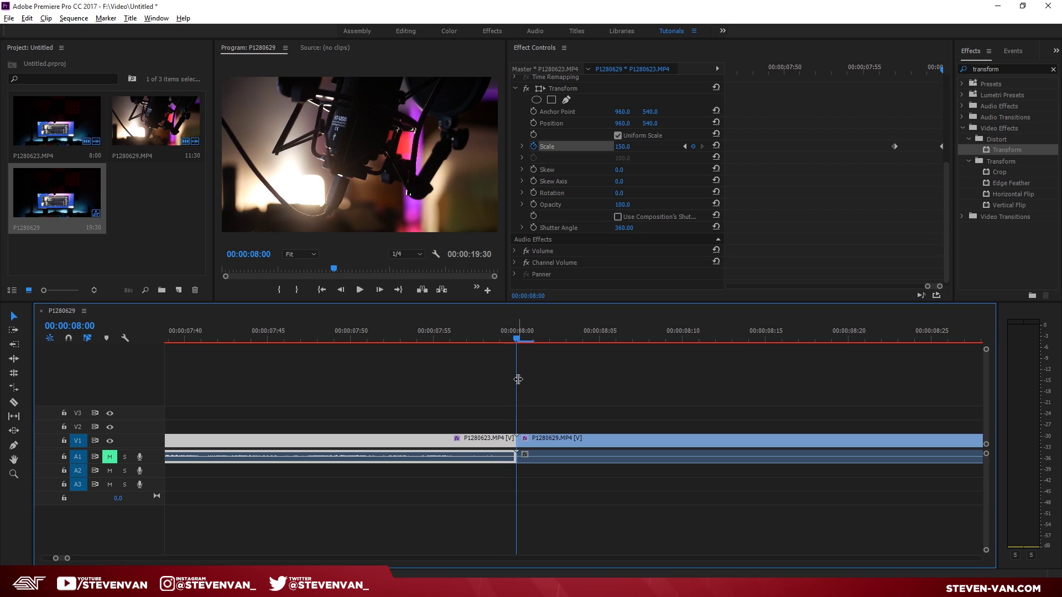
click(500, 337)
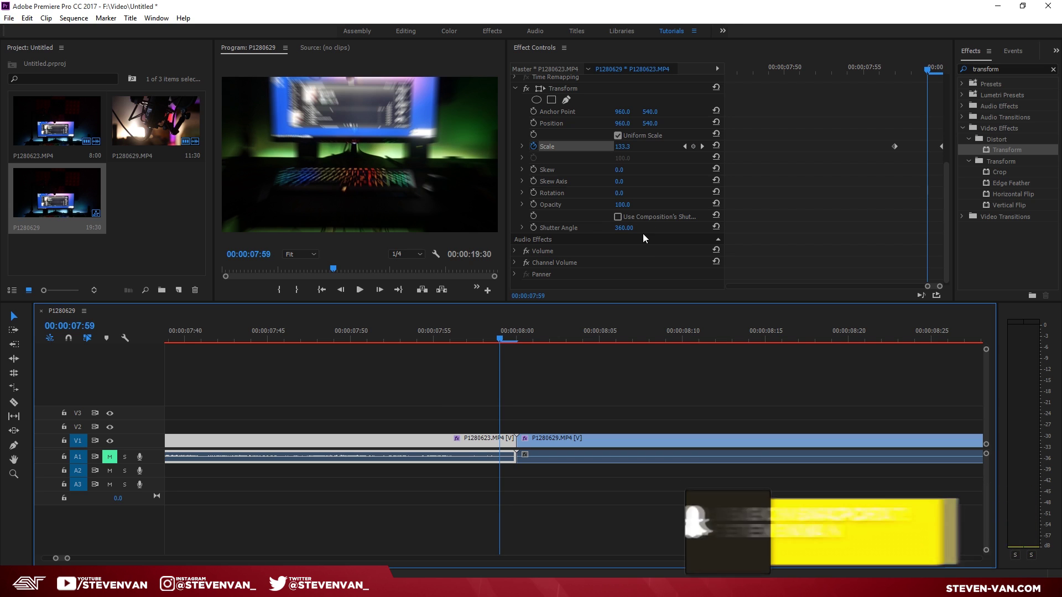
key(minus)
click(493, 415)
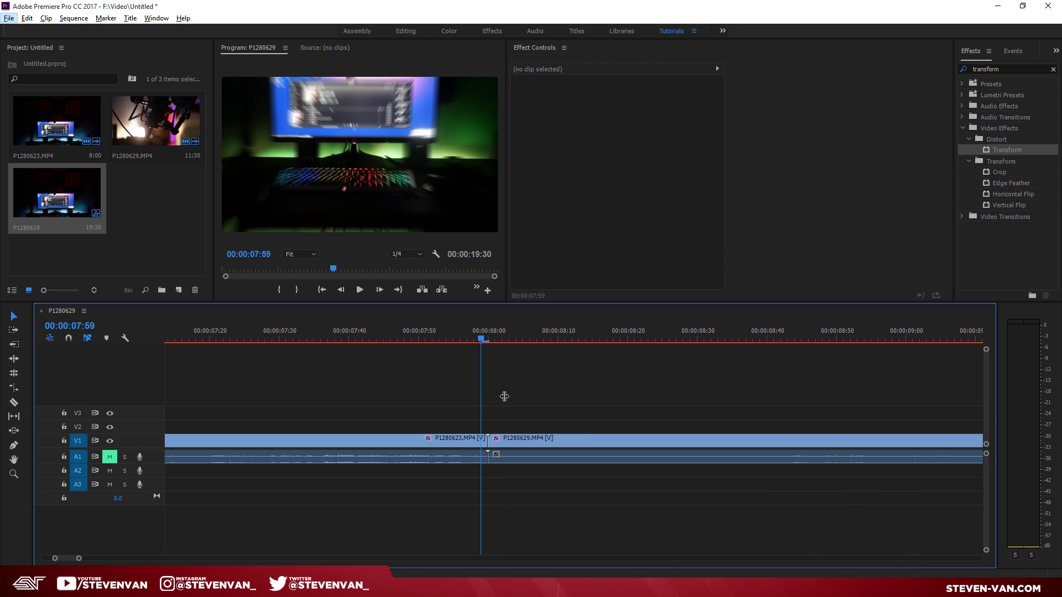
key(minus)
key(minus)
key(minus)
key(minus)
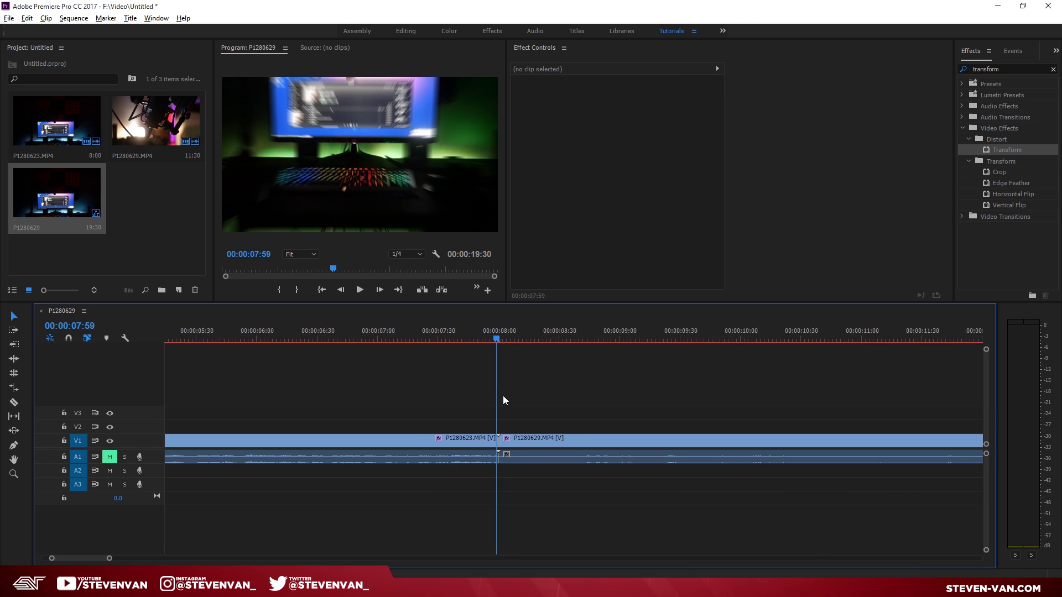
key(minus)
click(294, 336)
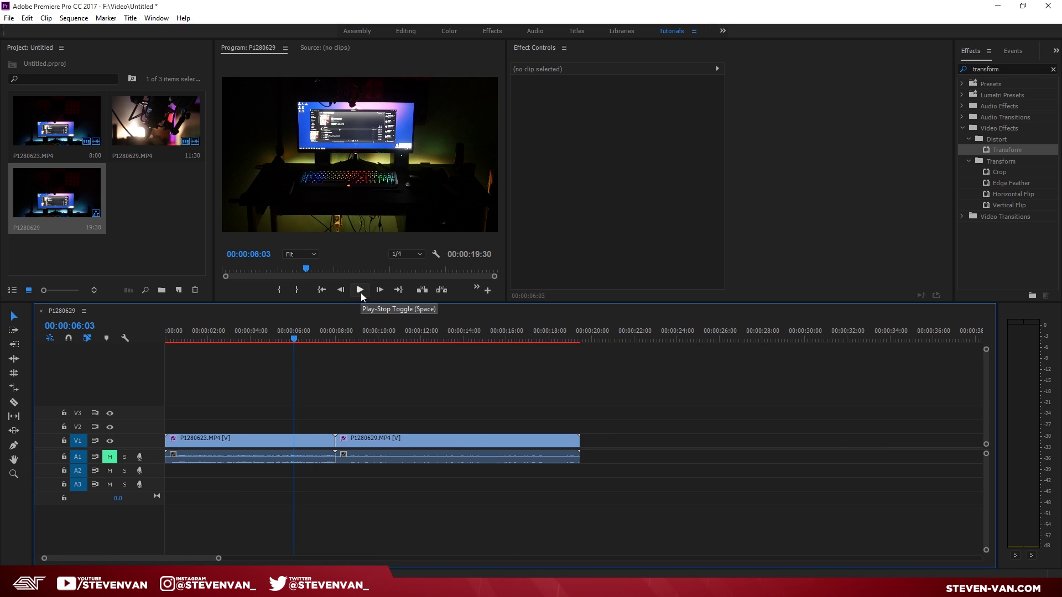
click(360, 290)
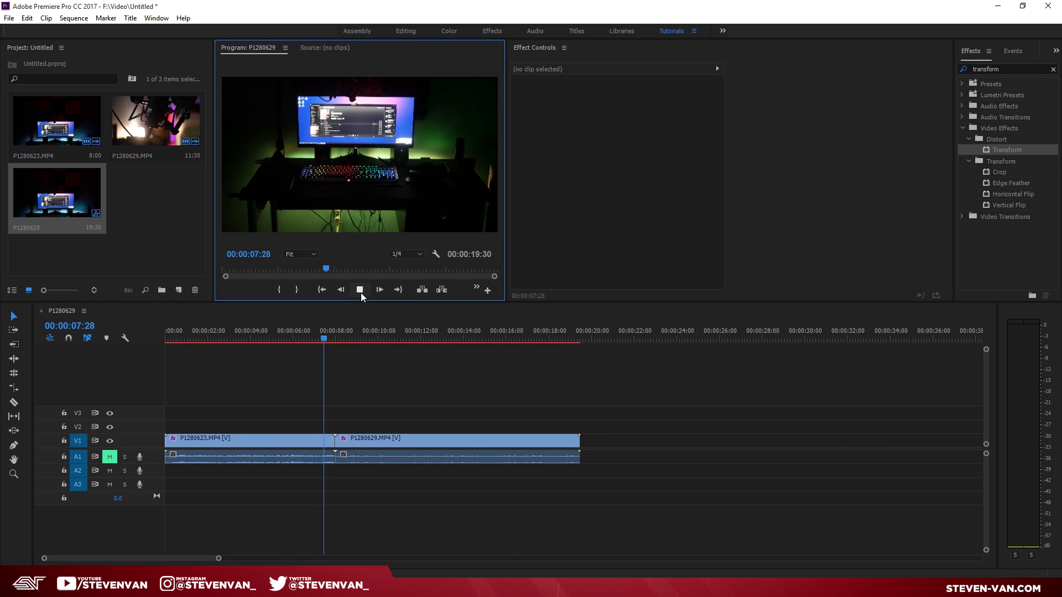
click(361, 293)
- Select the second clip, P1280629.MP4, and set its Transform Scale to 125 with the playhead at 00:00:08:00
scroll(348, 435, up, 3)
click(350, 437)
drag(381, 334, 296, 351)
scroll(757, 211, down, 5)
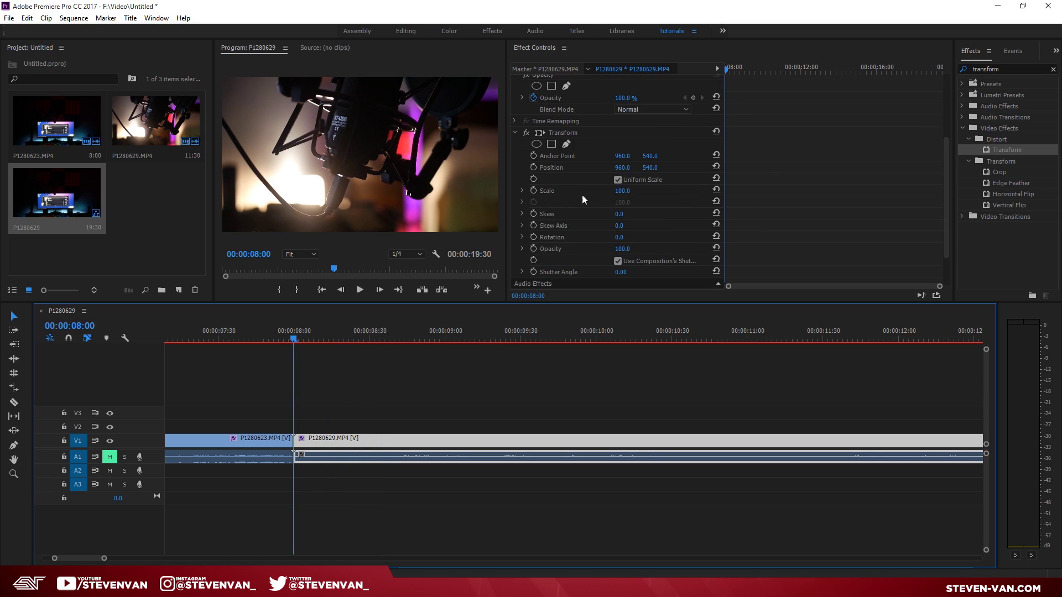
click(623, 191)
text(125)
key(Return)
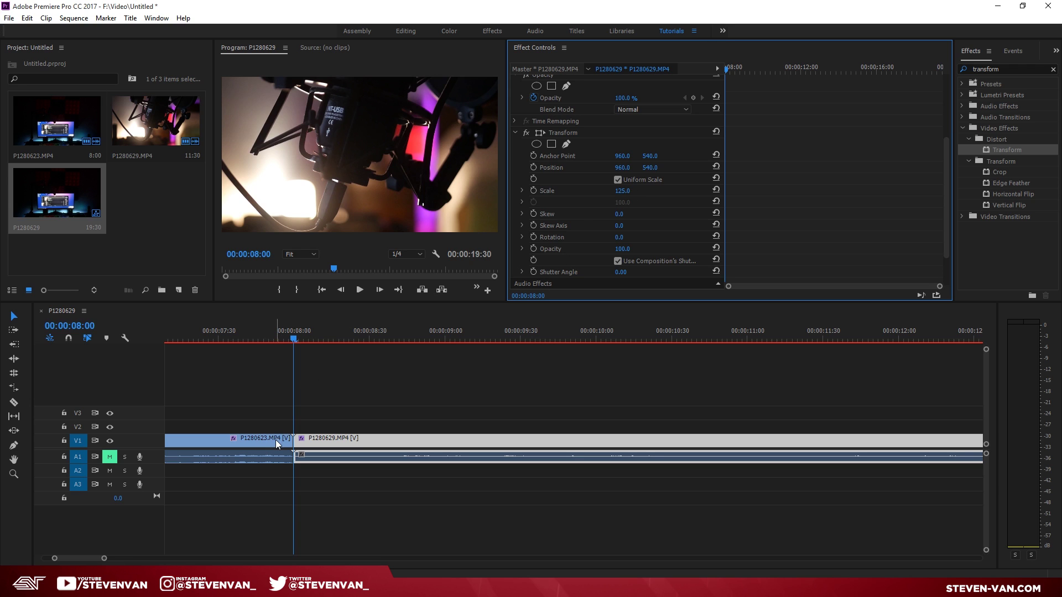
- Turn off the composition's shutter angle in the second clip's Transform effect and set Shutter Angle to 360
click(618, 261)
click(622, 272)
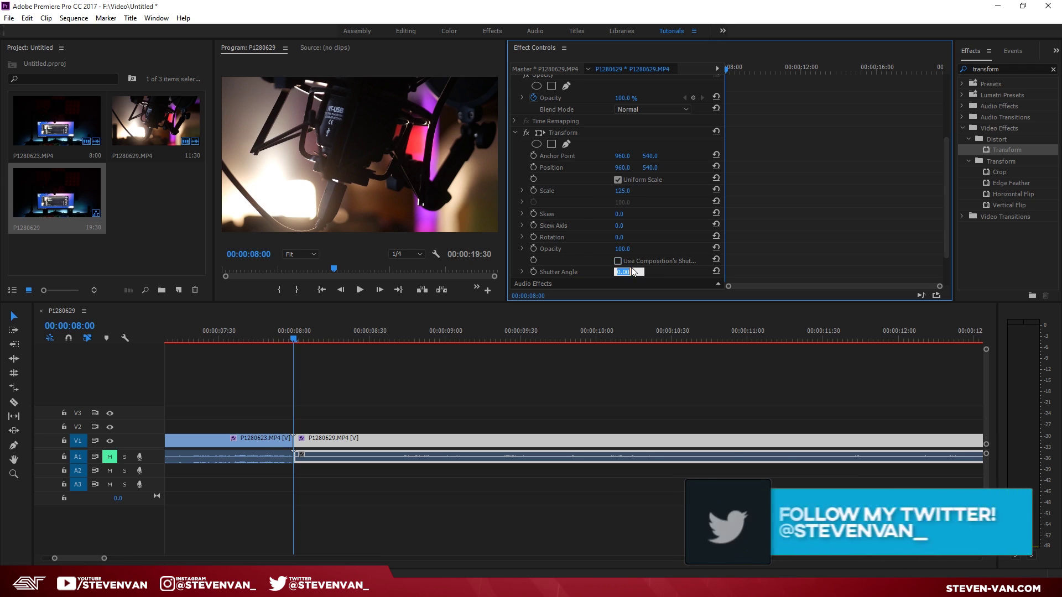
text(360)
key(Return)
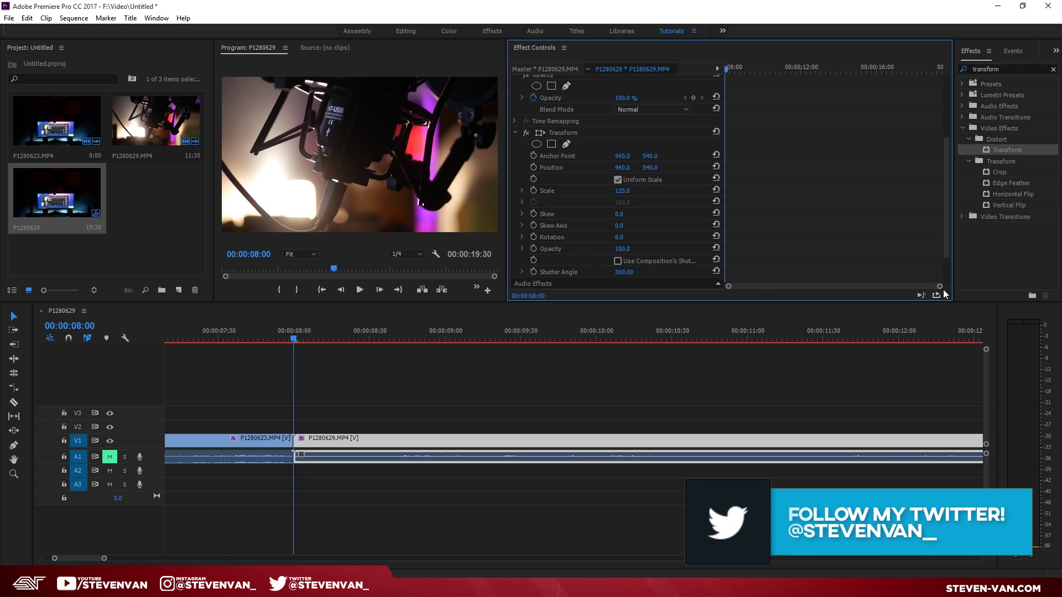
- Keyframe the second clip's Transform Scale from 125 at 00:00:08:00 to 100 at 00:00:08:03
drag(940, 286, 768, 286)
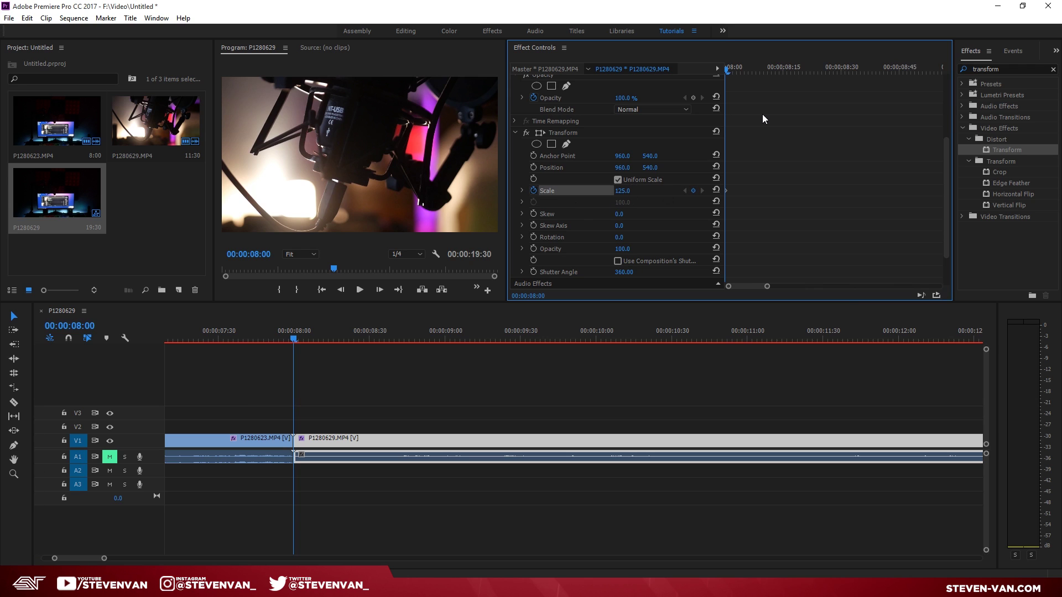
key(Right)
key(Right)
key(Right)
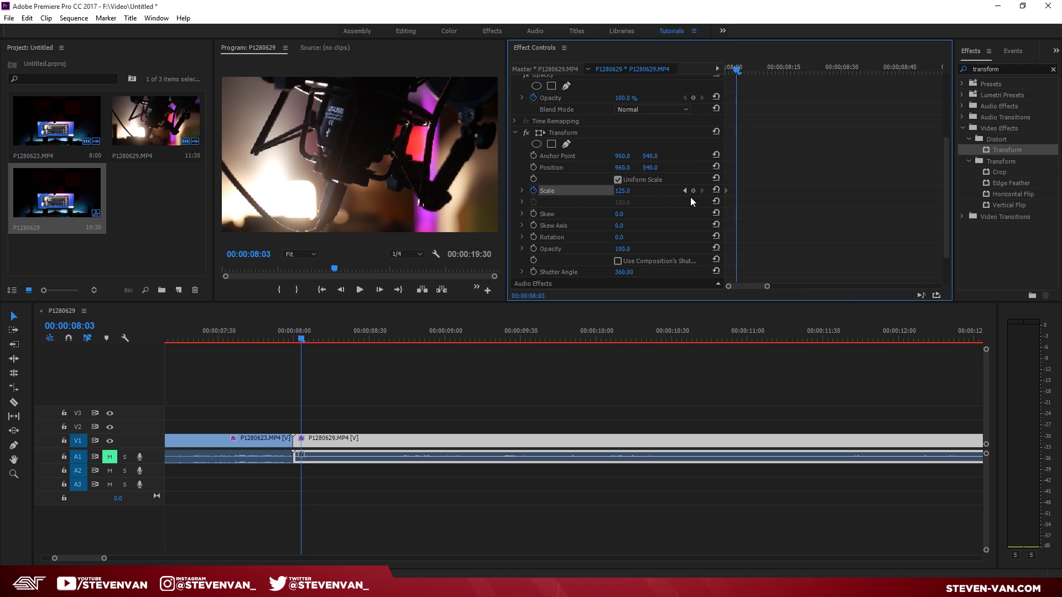
click(628, 191)
text(100)
key(Return)
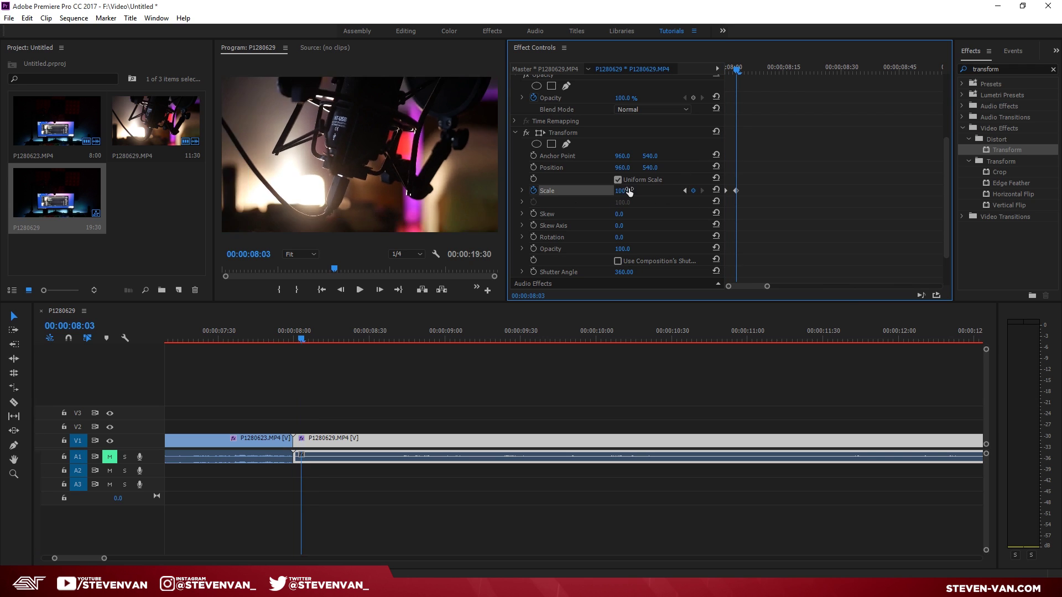
- Set both Transform Scale keyframes of the second clip to Auto Bezier interpolation
mouse_move(738, 70)
mouse_down()
mouse_move(715, 65)
mouse_move(738, 72)
mouse_up()
scroll(766, 236, down, 1)
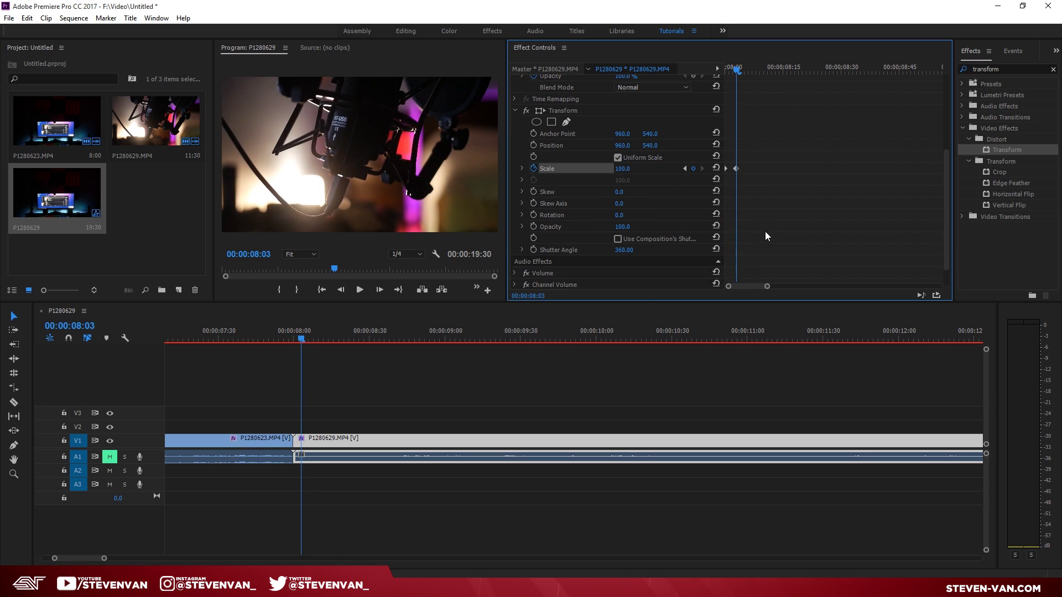
drag(759, 182, 738, 175)
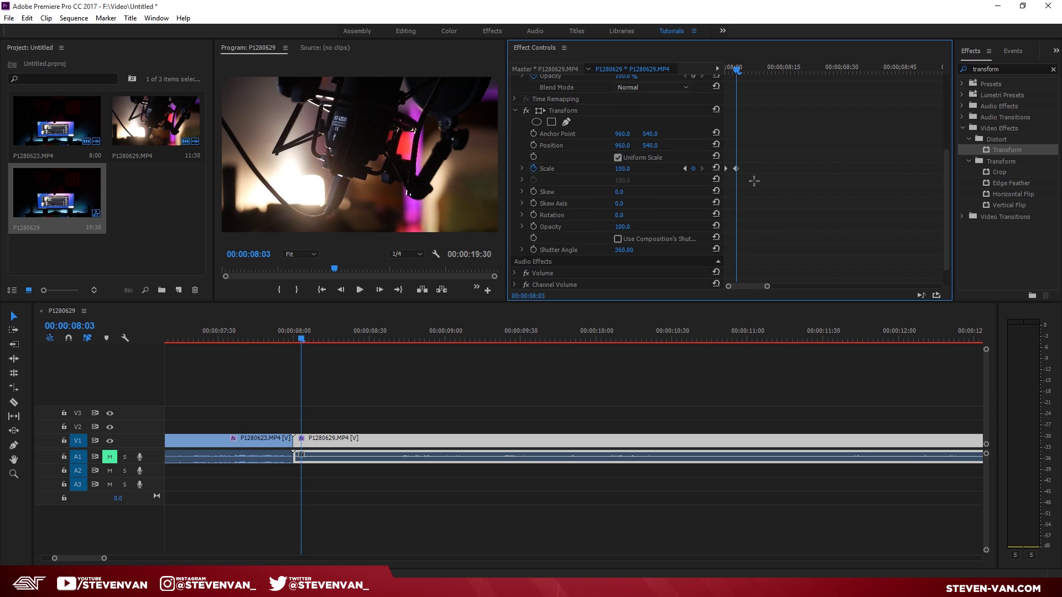
right_click(738, 171)
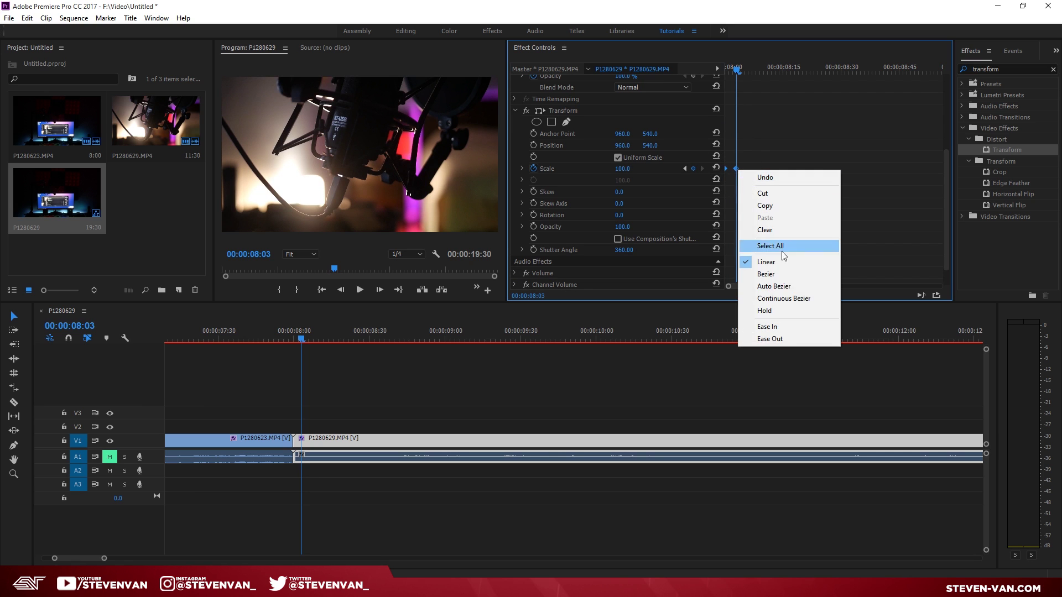
click(773, 286)
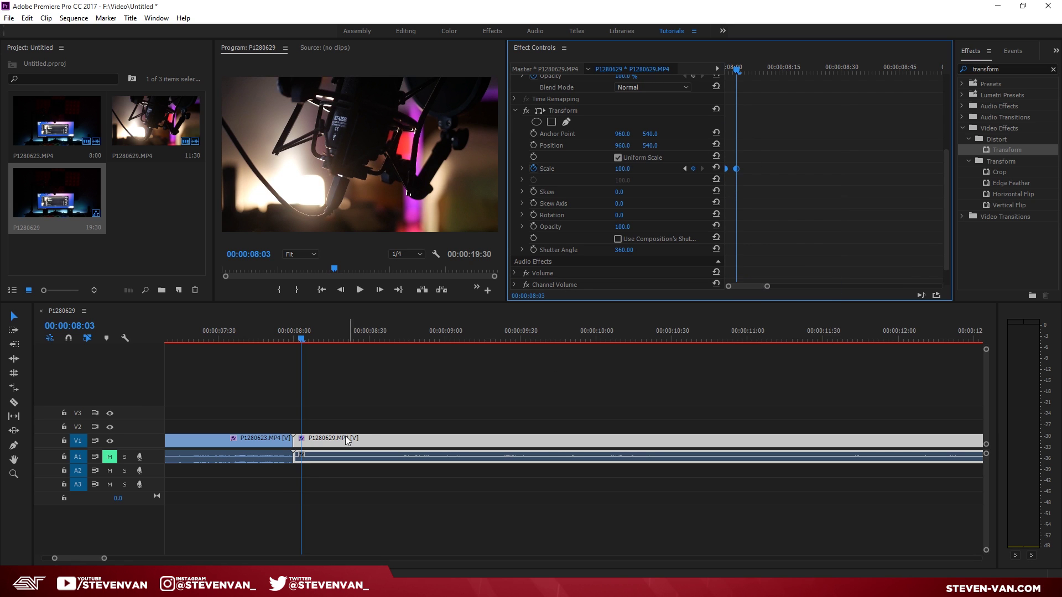
- Select the first clip, P1280623.MP4, and set both of its Transform Scale keyframes to Auto Bezier interpolation
click(268, 337)
click(276, 437)
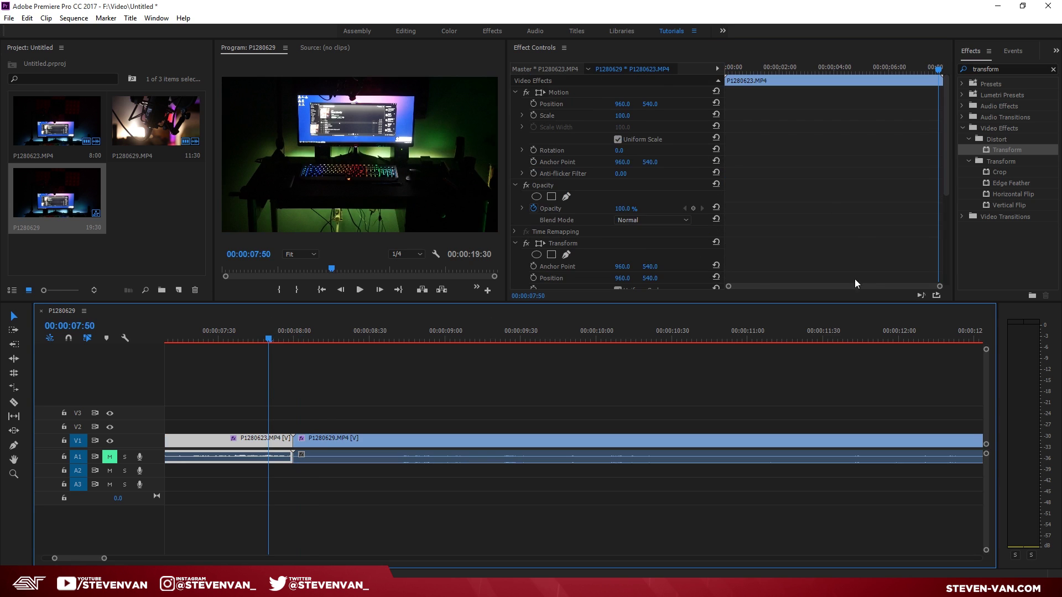
scroll(854, 249, down, 3)
click(855, 235)
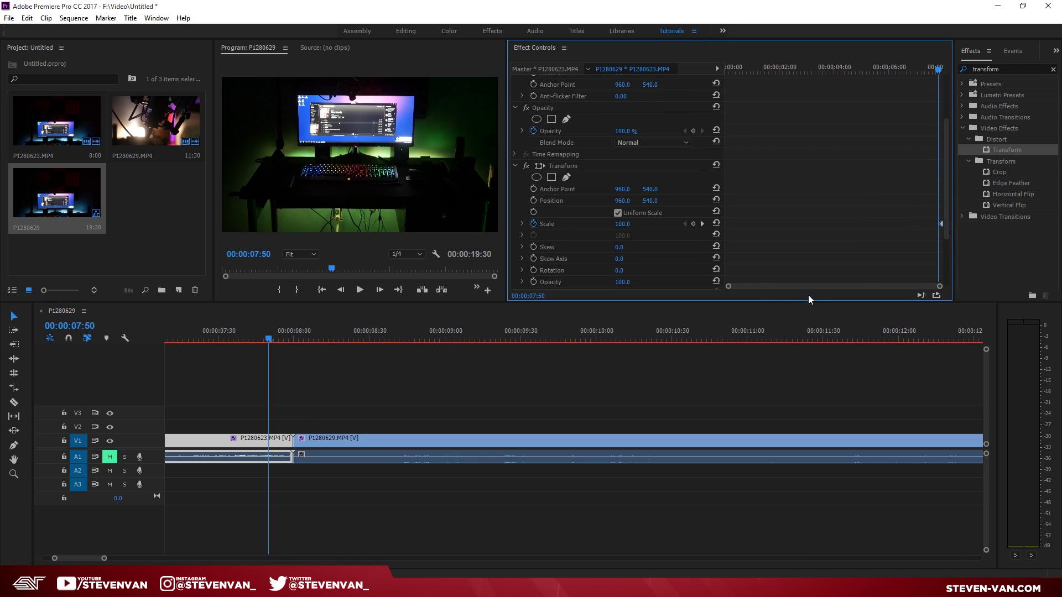
drag(731, 292, 915, 292)
drag(887, 195, 958, 241)
right_click(922, 224)
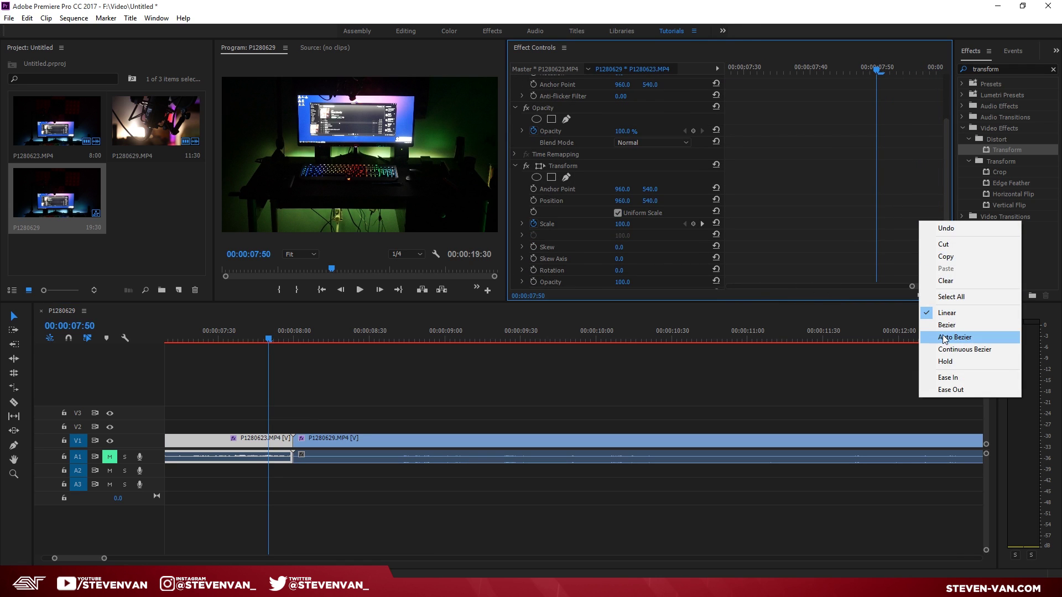
click(940, 337)
- Play the sequence from 00:00:07:30 to preview the eased zoom transition, and return the playhead to 00:00:07:26
click(219, 340)
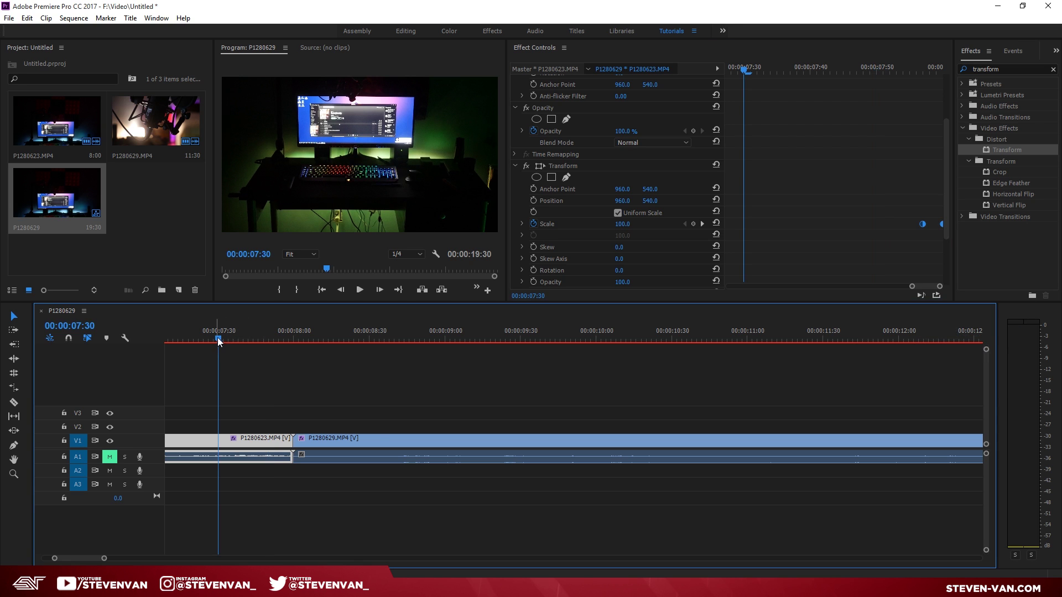
scroll(360, 362, down, 3)
click(360, 289)
drag(299, 330, 295, 354)
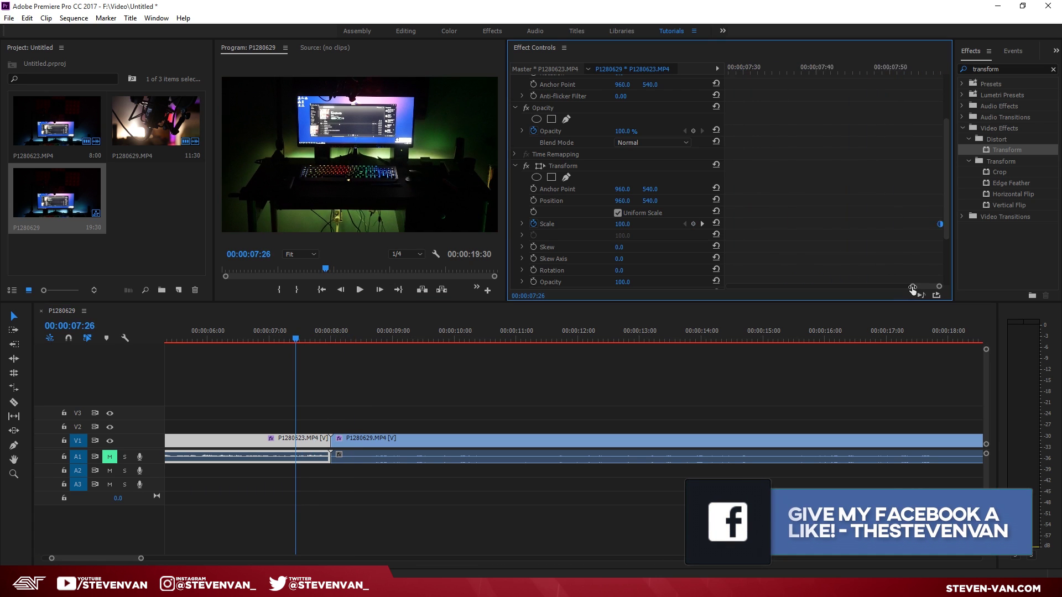
- Move the first clip's starting Transform Scale keyframe earlier, to 00:00:07:55
drag(910, 284, 934, 287)
click(943, 67)
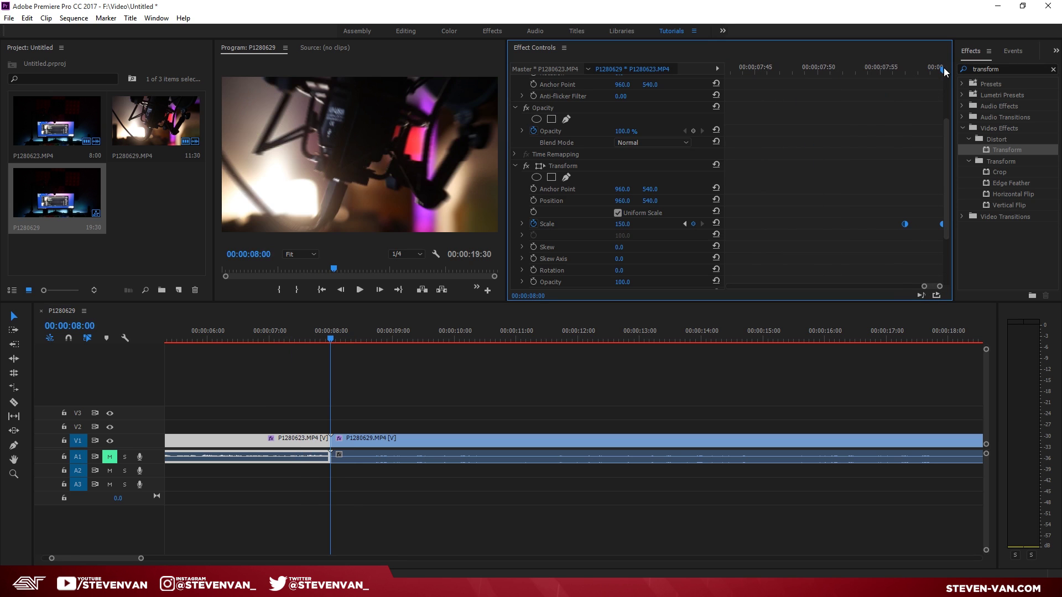
key(Left)
key(Left)
key(Left)
key(Left)
key(Left)
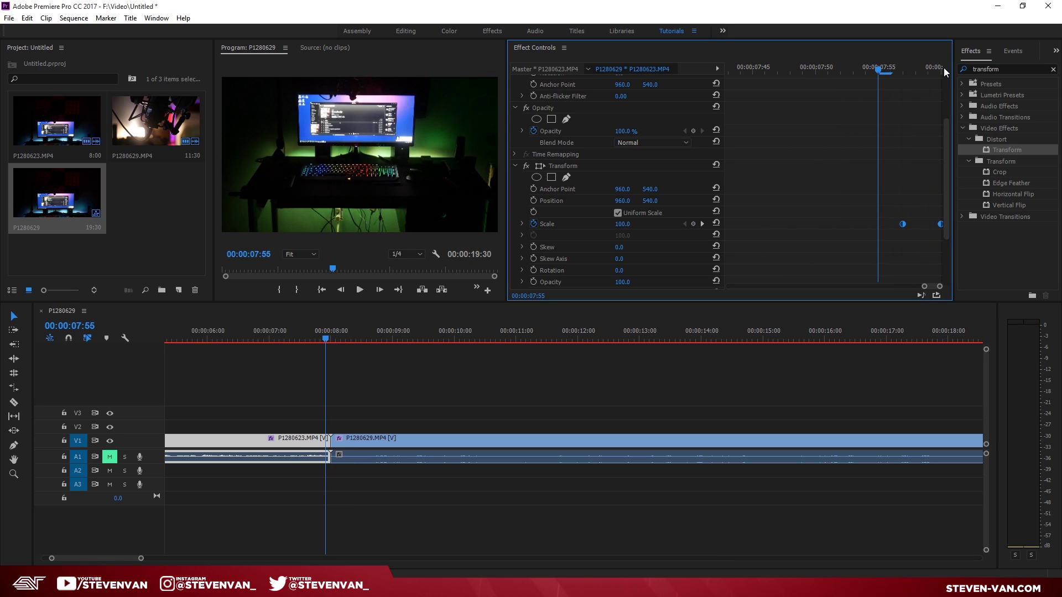
mouse_move(905, 224)
mouse_down()
mouse_move(889, 225)
mouse_move(915, 221)
mouse_move(894, 227)
mouse_up()
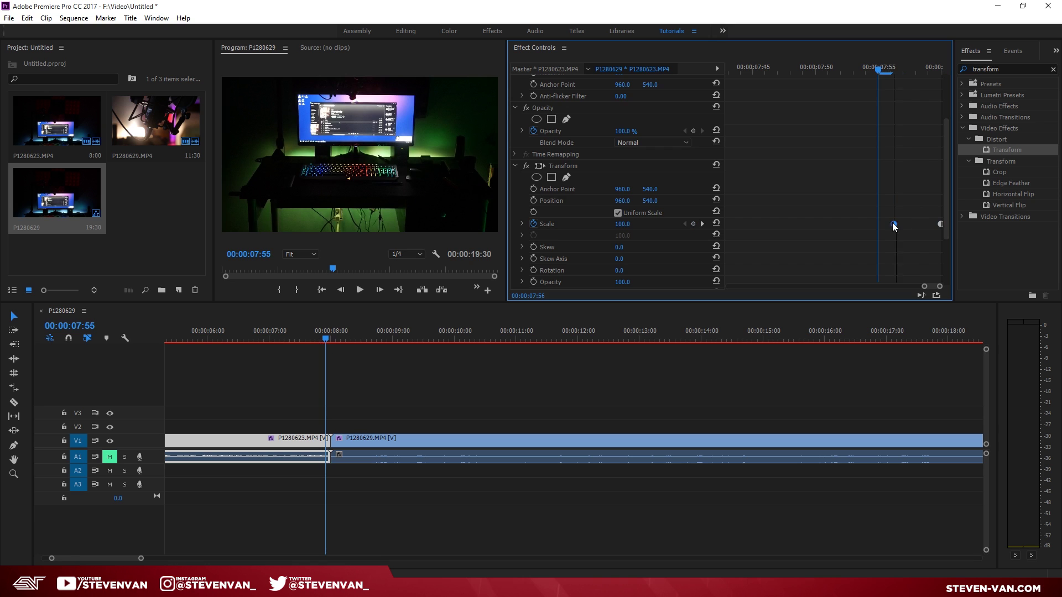
- Shift the second clip two frames earlier and move its ending Transform Scale keyframe to about 00:00:08:03
click(416, 367)
drag(370, 442, 369, 442)
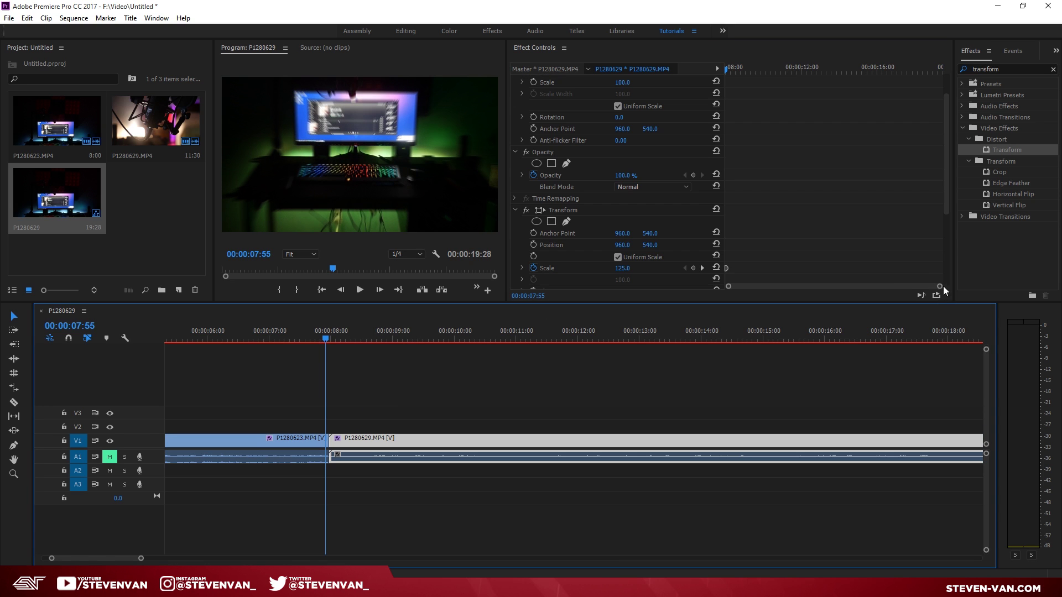
drag(944, 287, 729, 288)
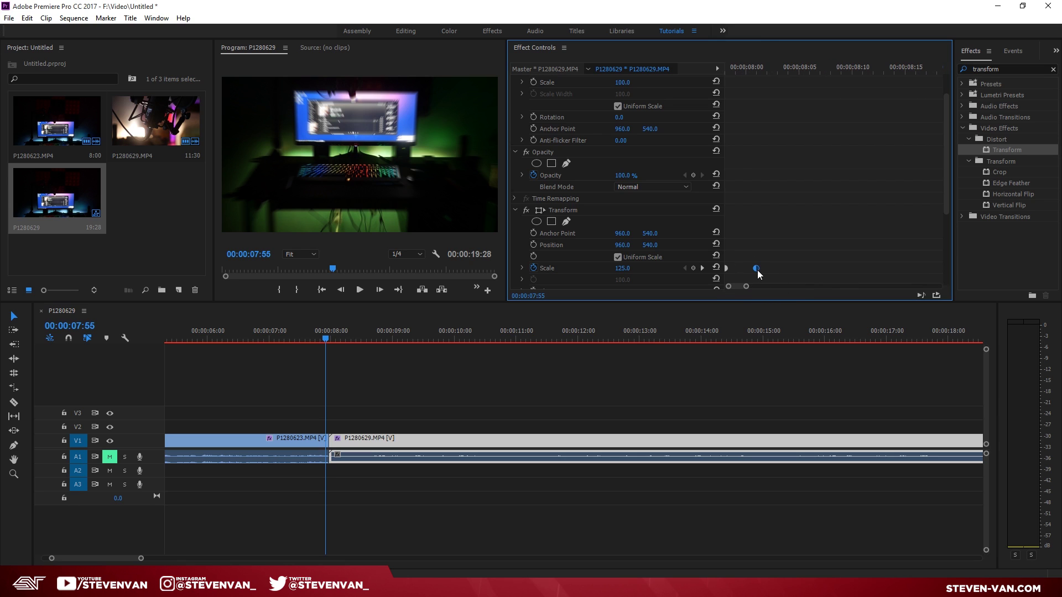
click(754, 64)
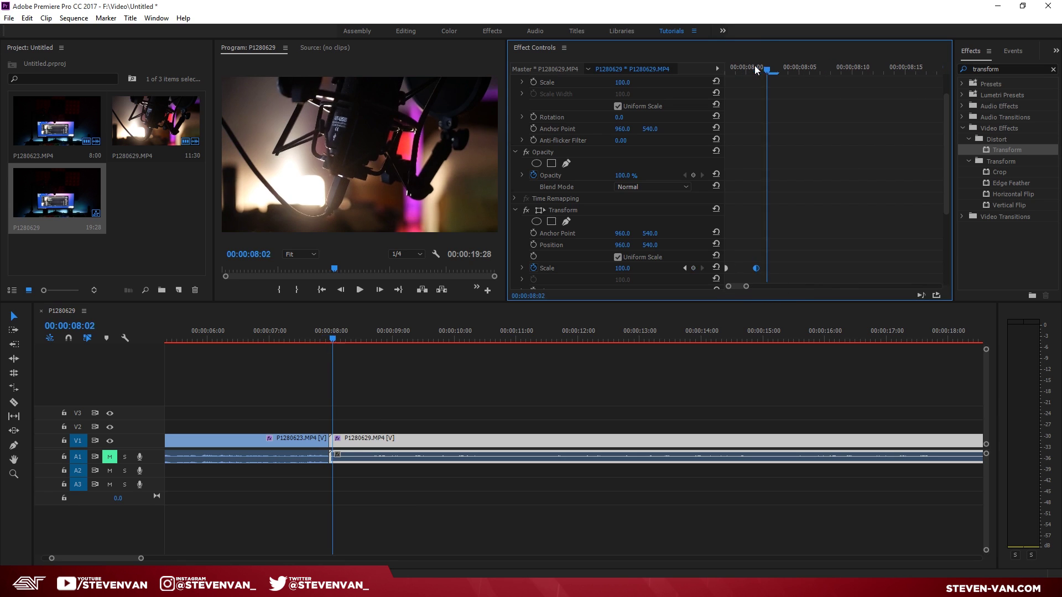
drag(757, 269, 777, 269)
- Play the sequence from 00:00:05:26 to check the lengthened zoom transition
key(minus)
key(minus)
click(255, 331)
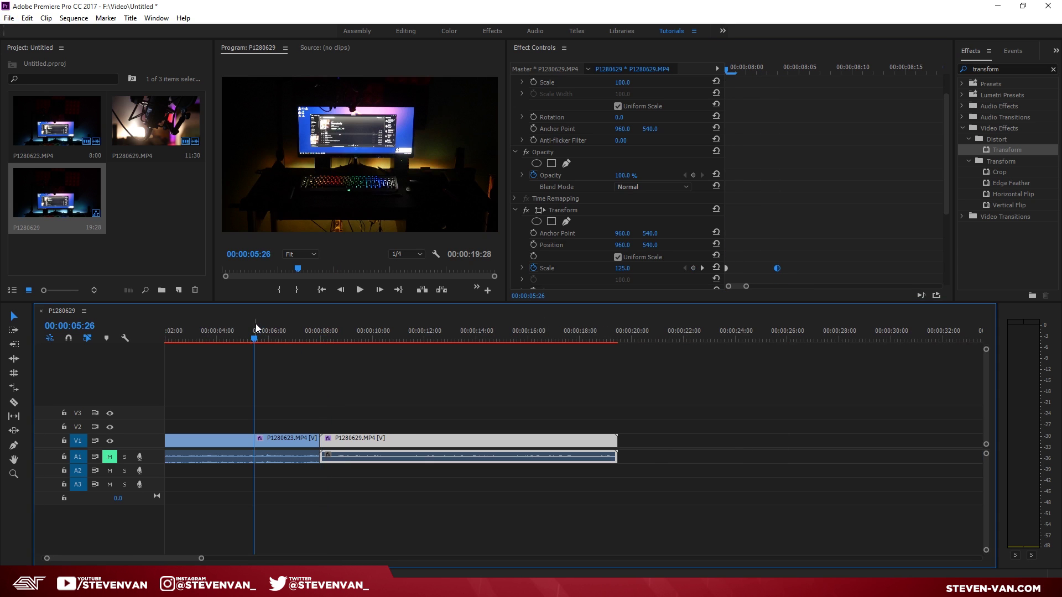
key(space)
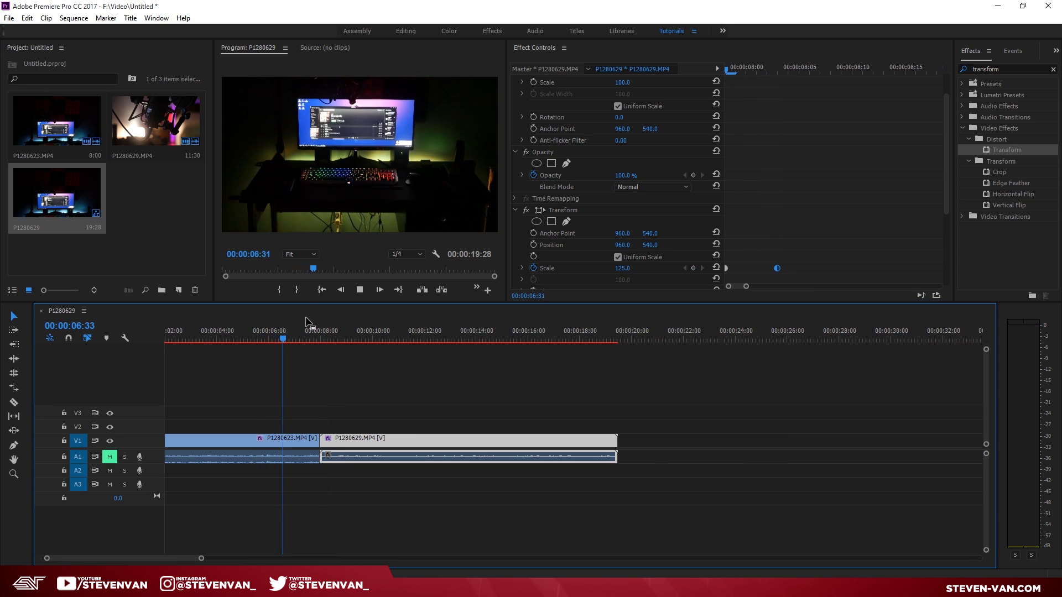
- Mark an In point at about 00:00:05:54 and an Out point at 00:00:09:33 around the transition
click(267, 333)
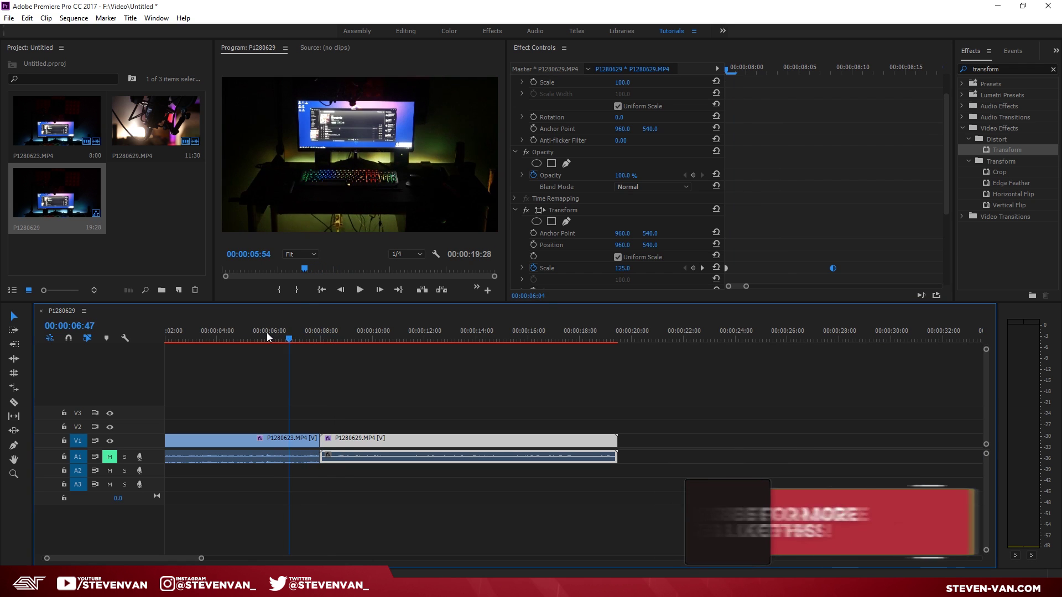
click(344, 405)
key(i)
click(360, 335)
key(o)
- Render the sequence from In to Out and cancel the remaining rendering partway
click(74, 18)
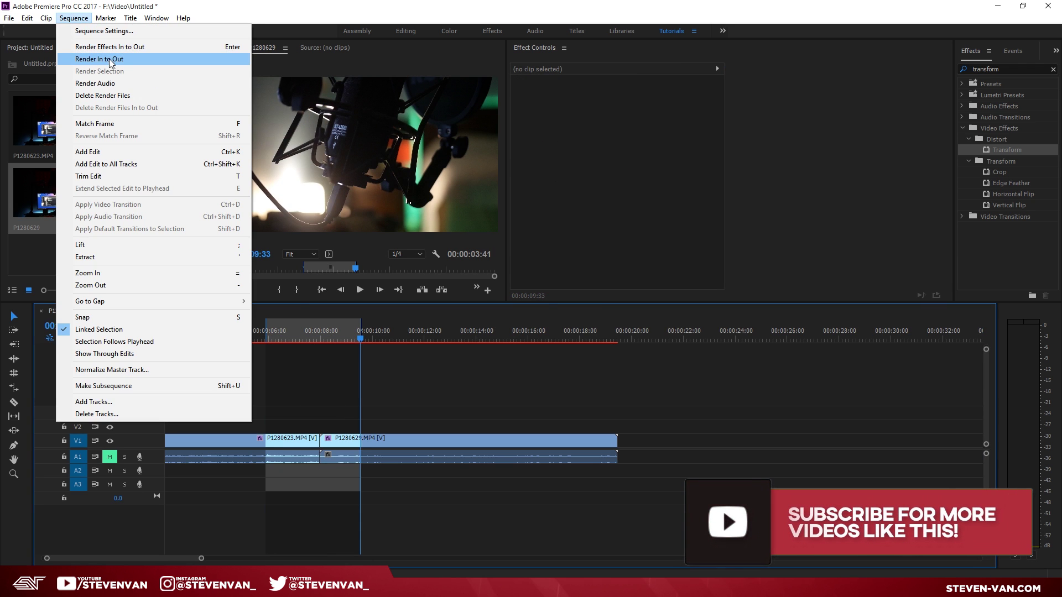
click(111, 60)
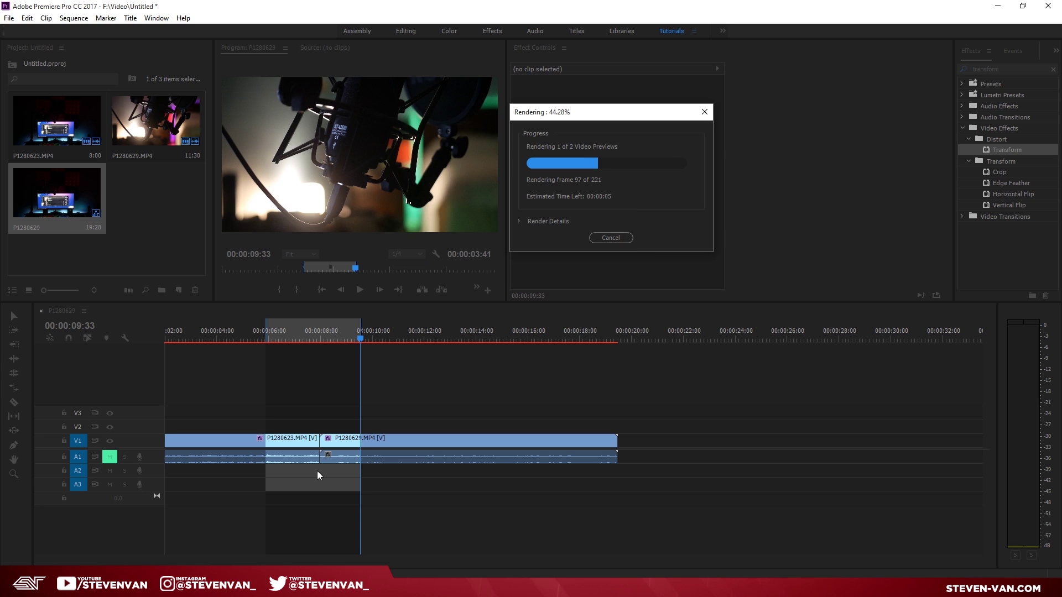
click(624, 239)
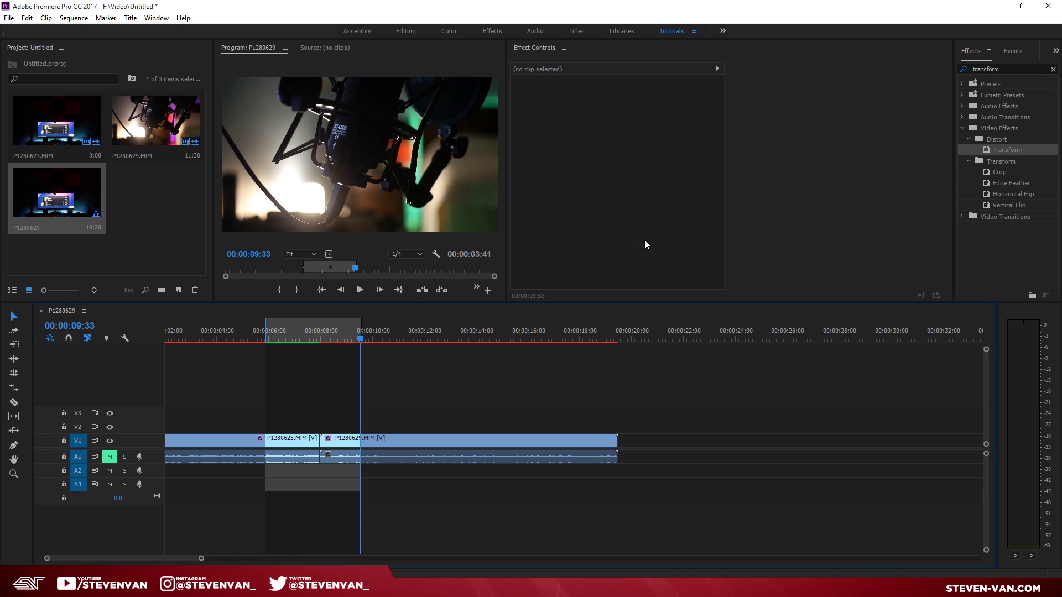